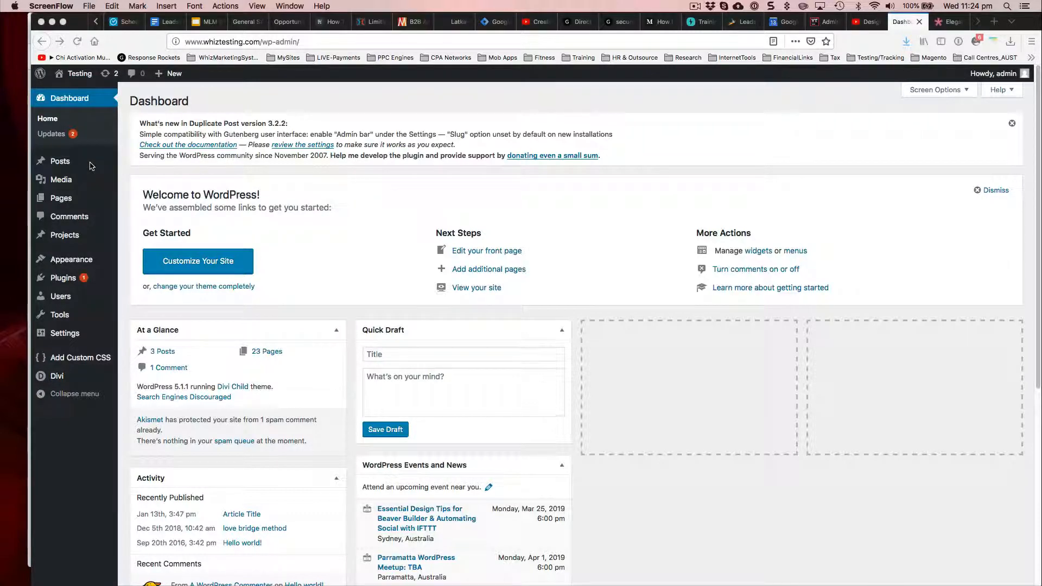
Step: Create a new page on the Testing site and title it "Decision Tree Embed"
click(120, 161)
mouse_move(62, 201)
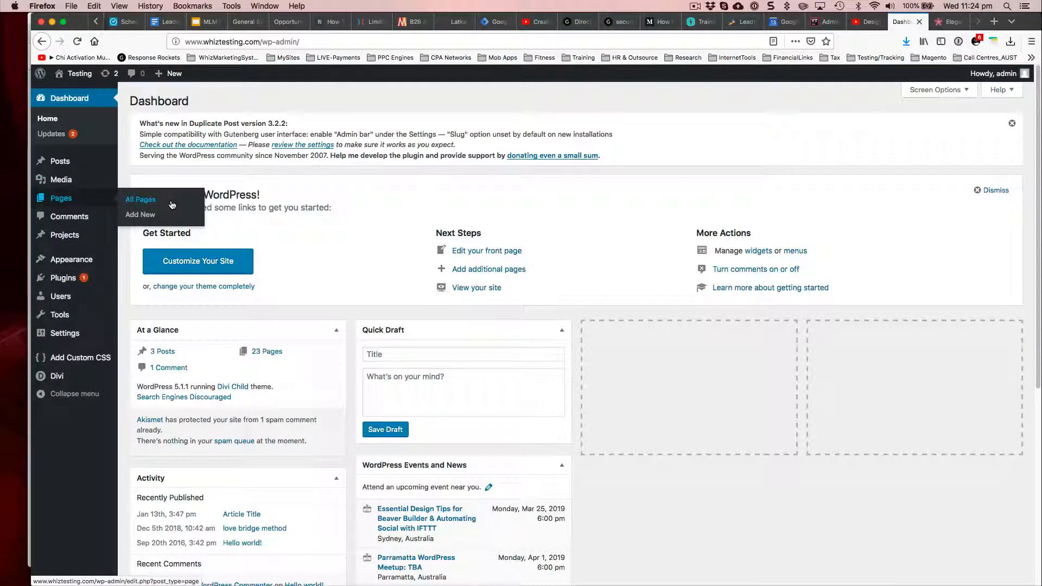
click(172, 204)
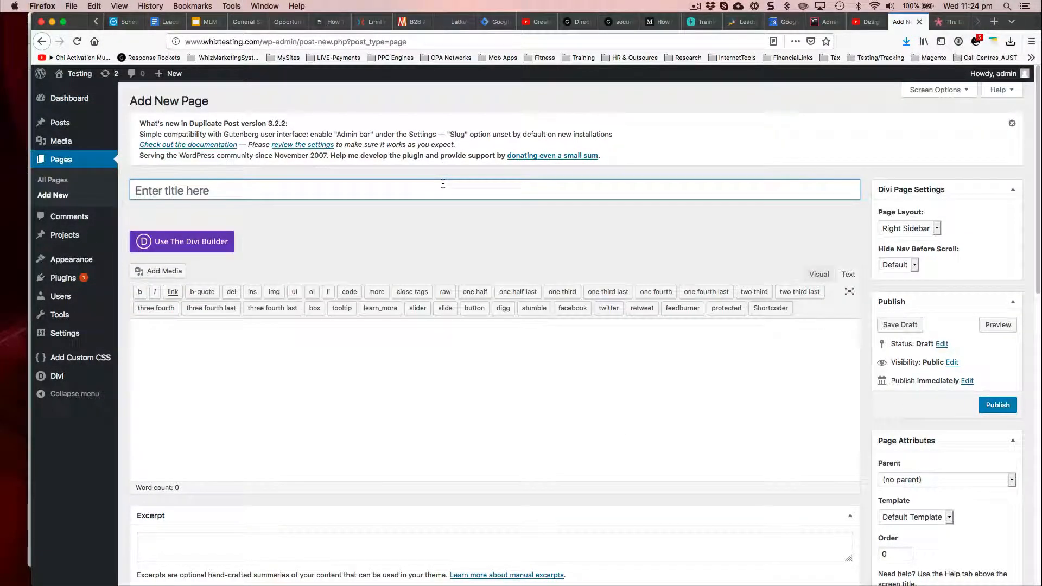
text(Dec)
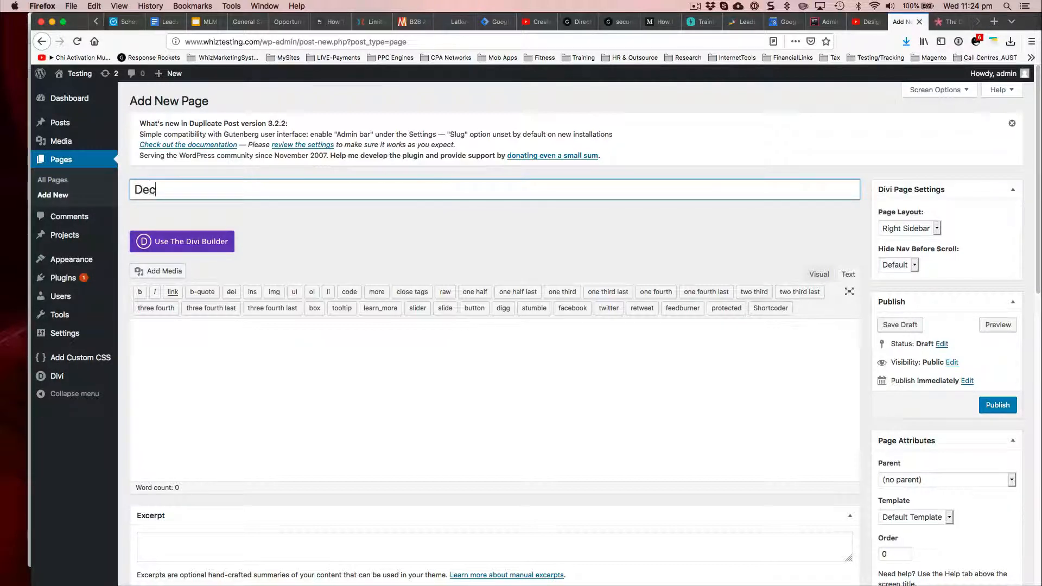
text(ision Tree Embed)
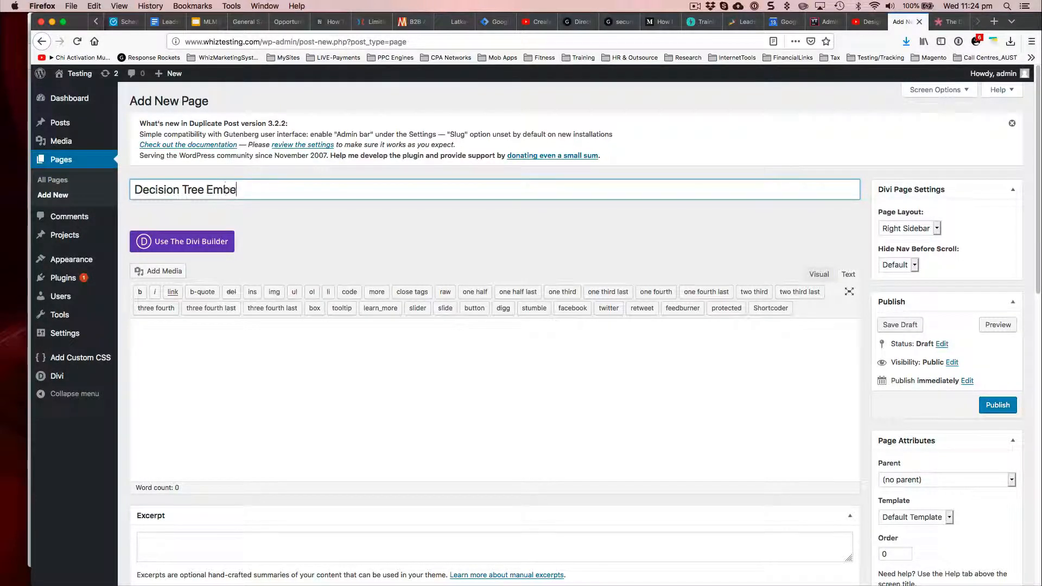
Step: Examine the Divi Builder layout demo on the Elegant Themes plugin page
click(191, 244)
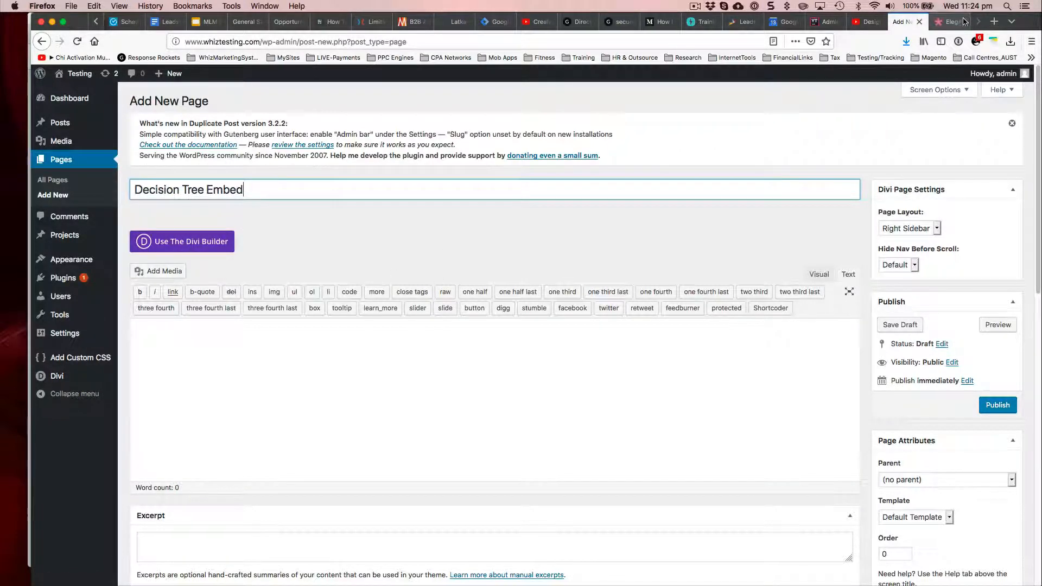
scroll(624, 244, up, 1)
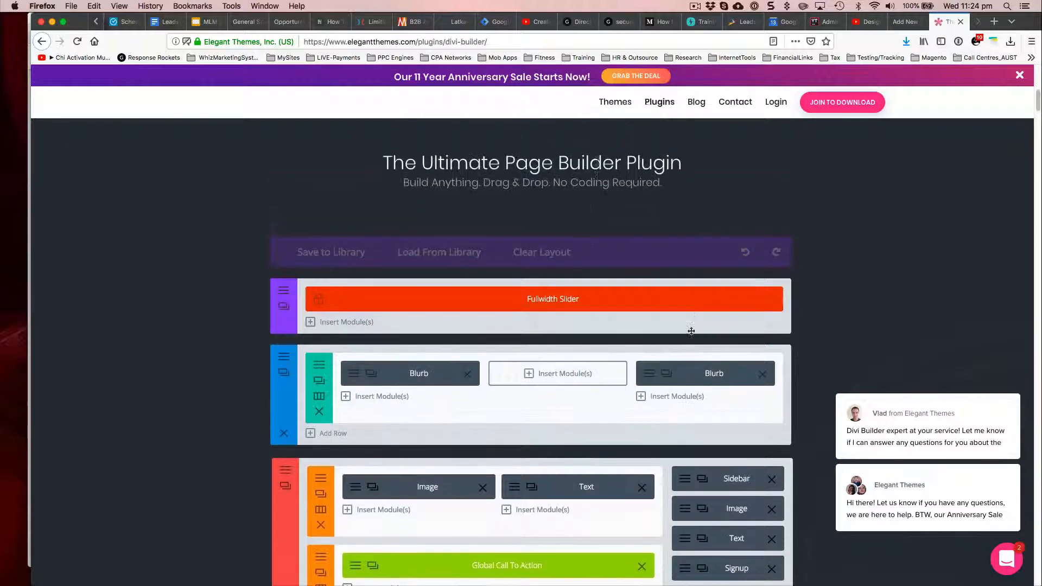
scroll(722, 293, down, 3)
click(468, 218)
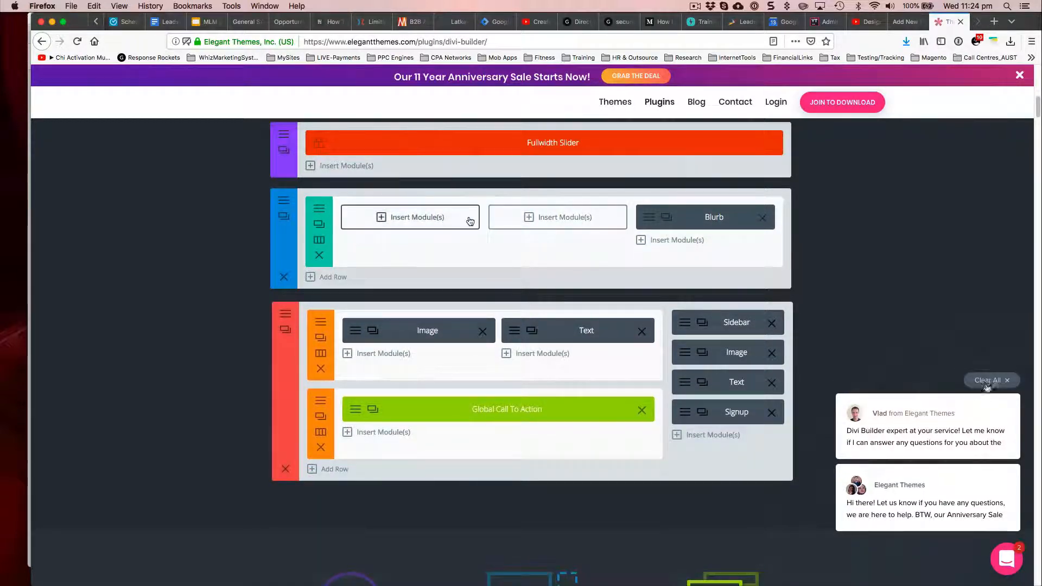
scroll(487, 266, up, 3)
scroll(487, 270, down, 3)
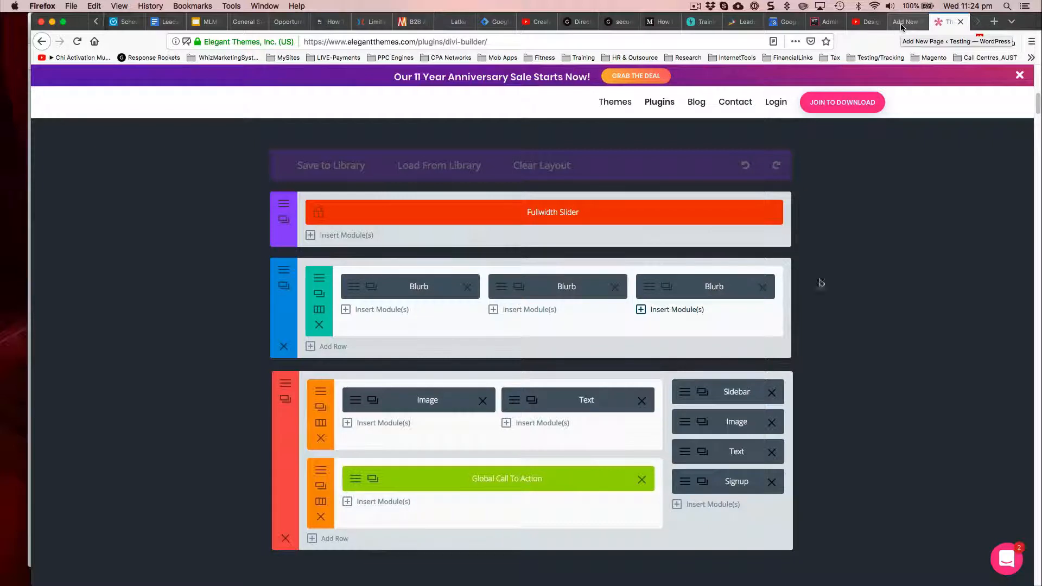
Step: Return to the new page, enable the Divi Builder on it and view the section's settings
click(901, 27)
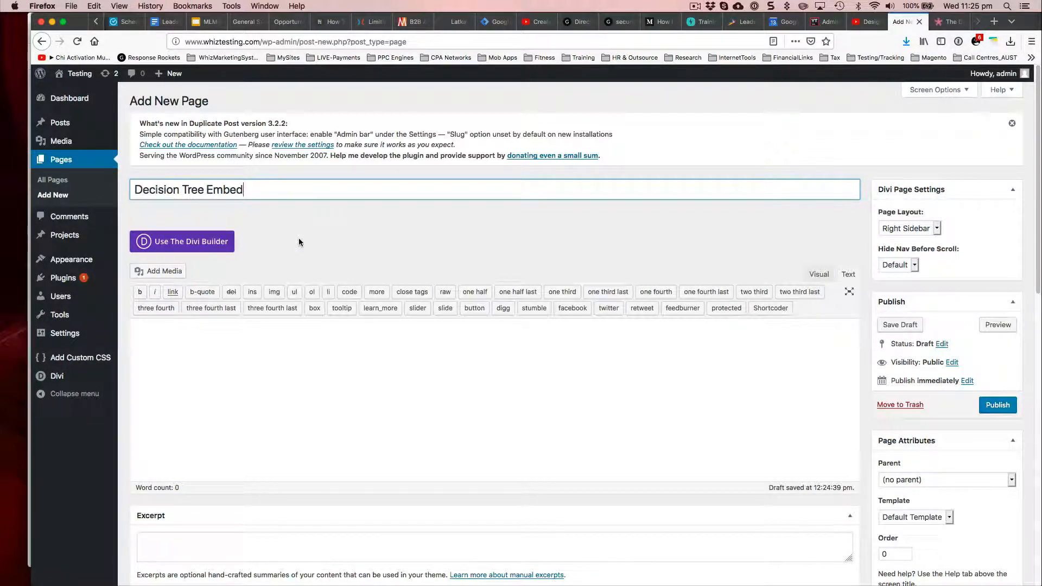
click(178, 241)
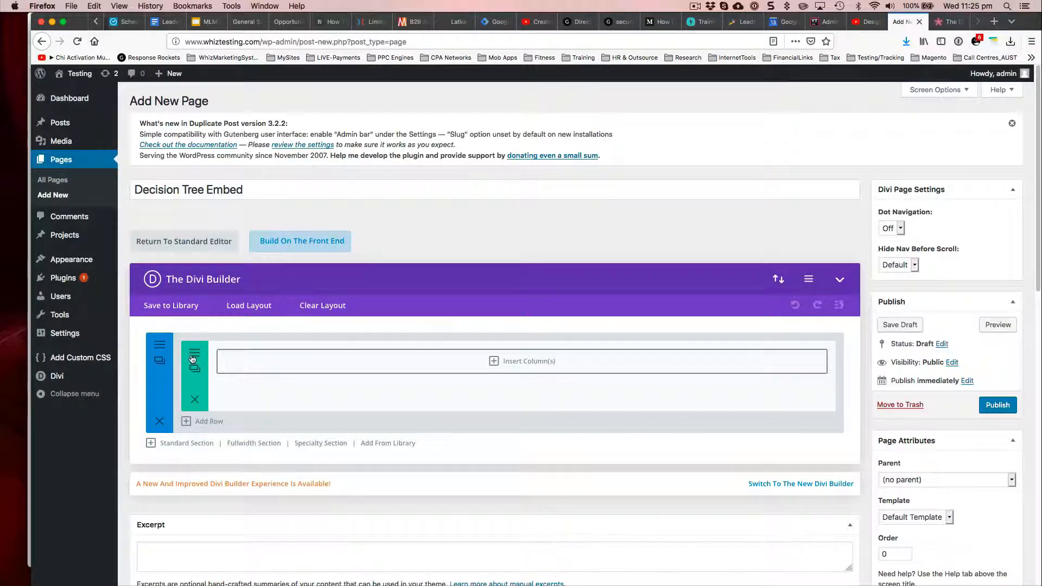
click(161, 350)
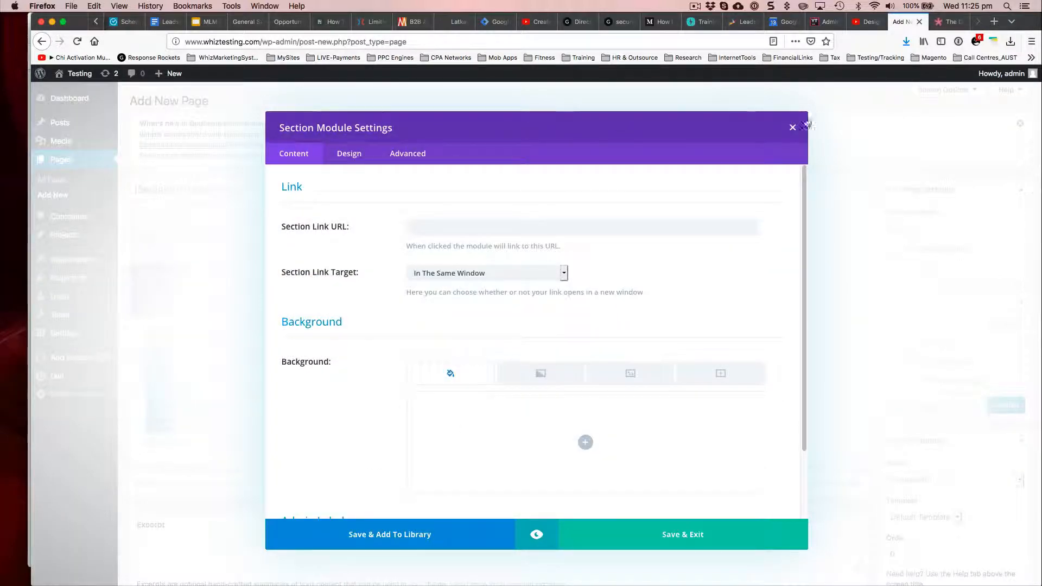
click(791, 128)
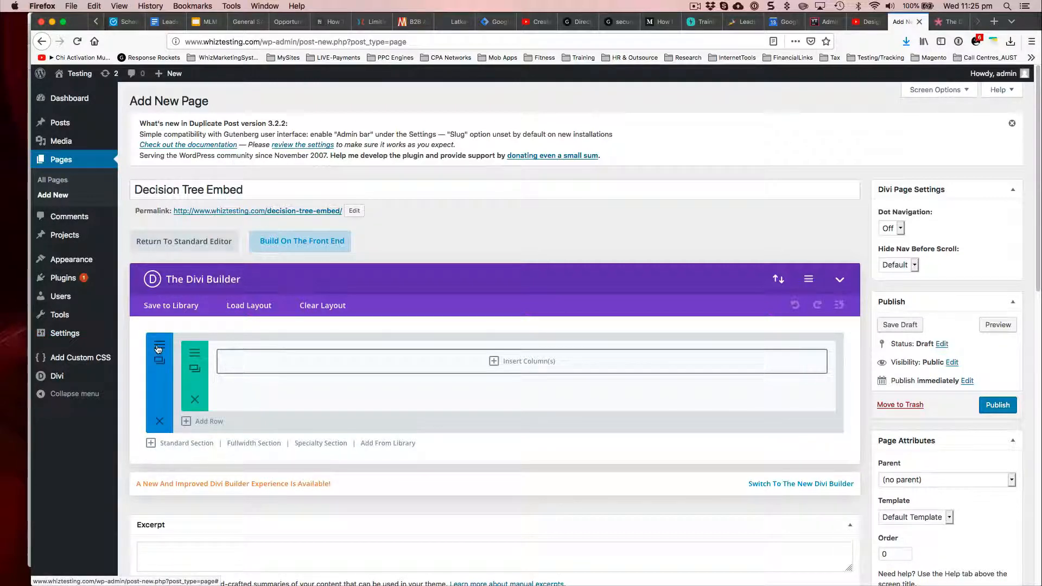
Step: Give the section the first blue-green blurred image in the media library as its background image and save the section settings
click(157, 349)
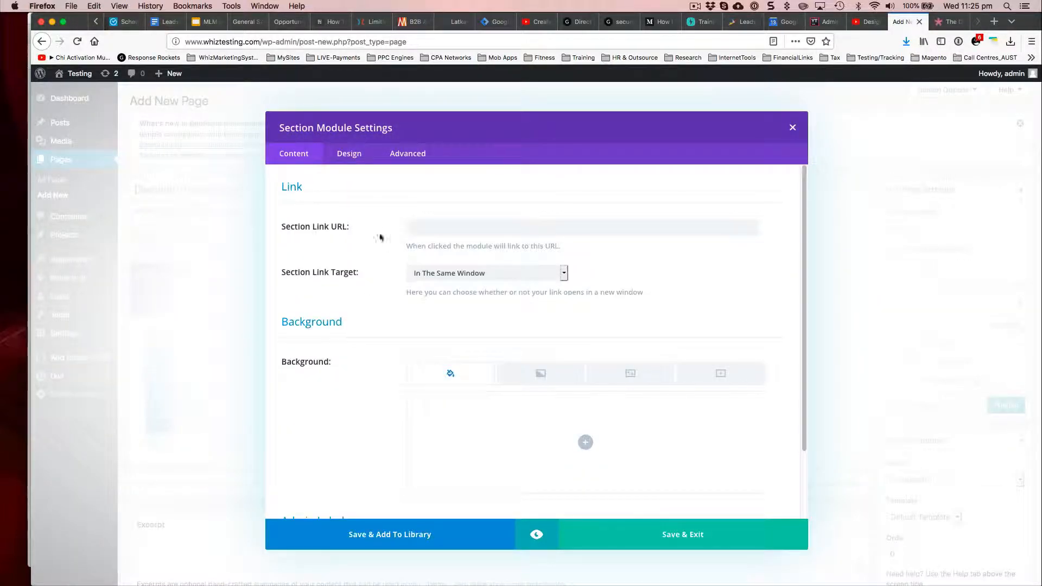
click(631, 375)
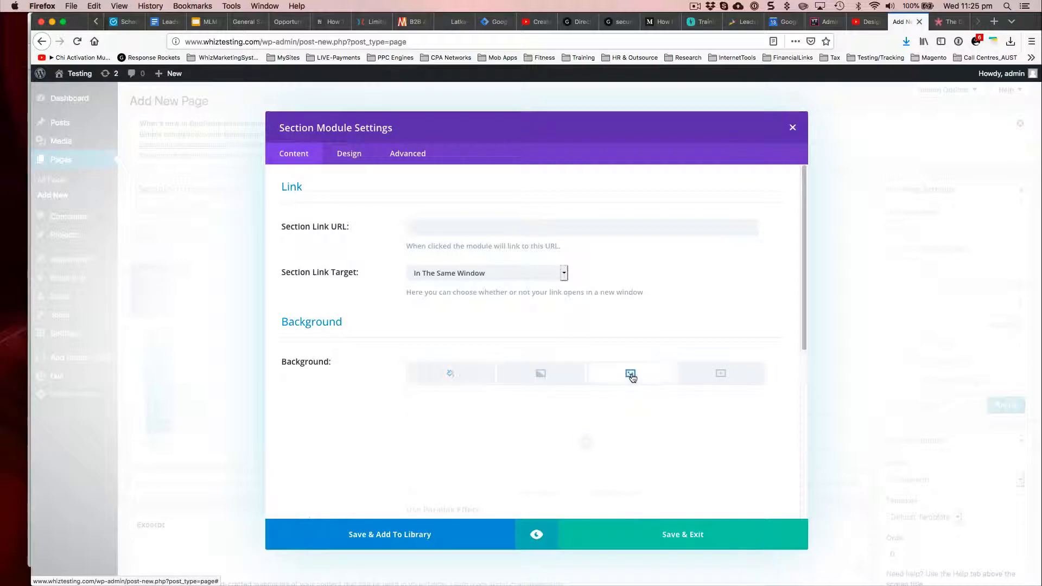
click(585, 443)
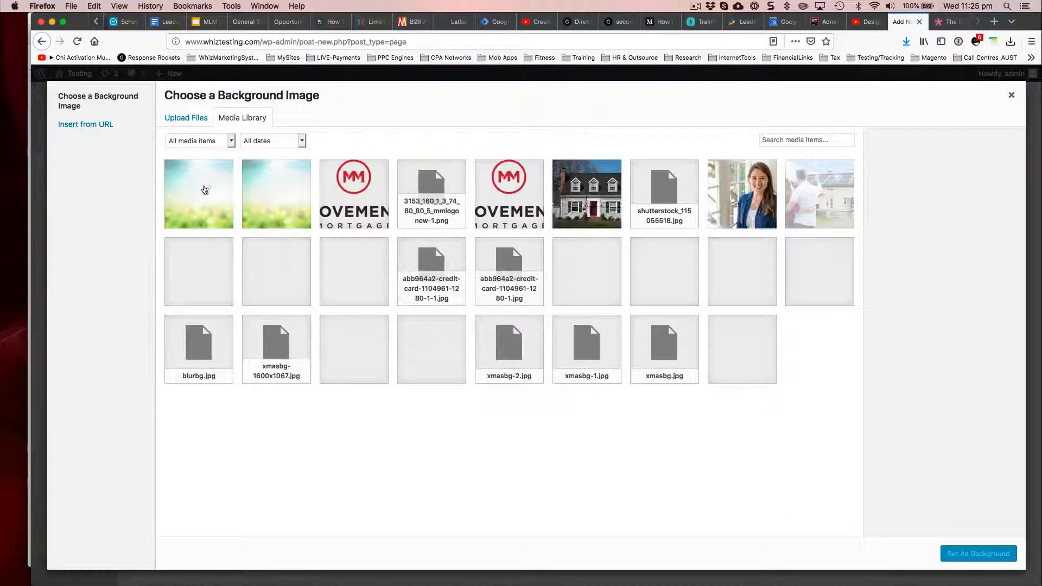
click(204, 191)
click(978, 554)
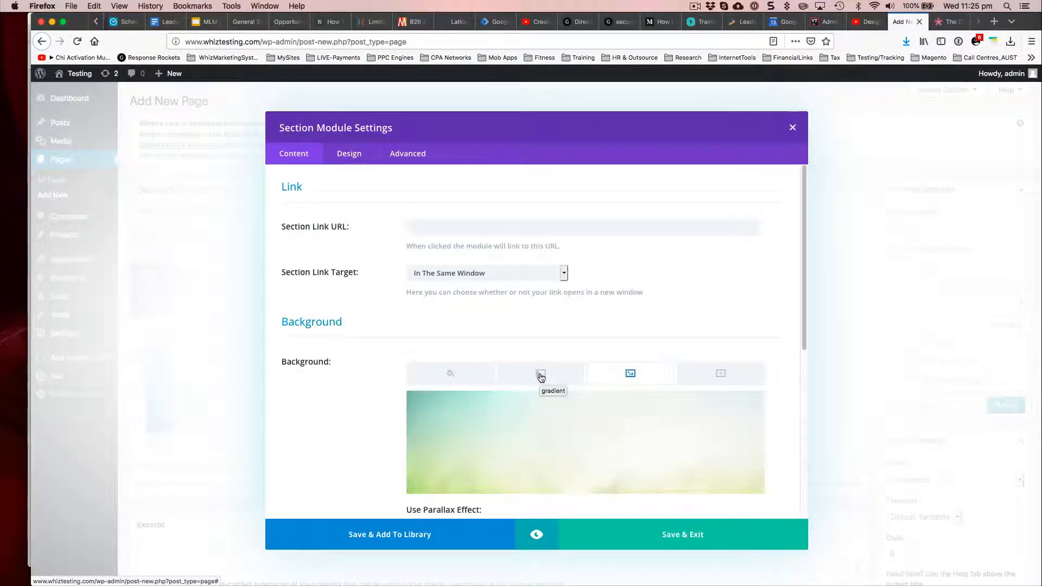
scroll(597, 429, down, 3)
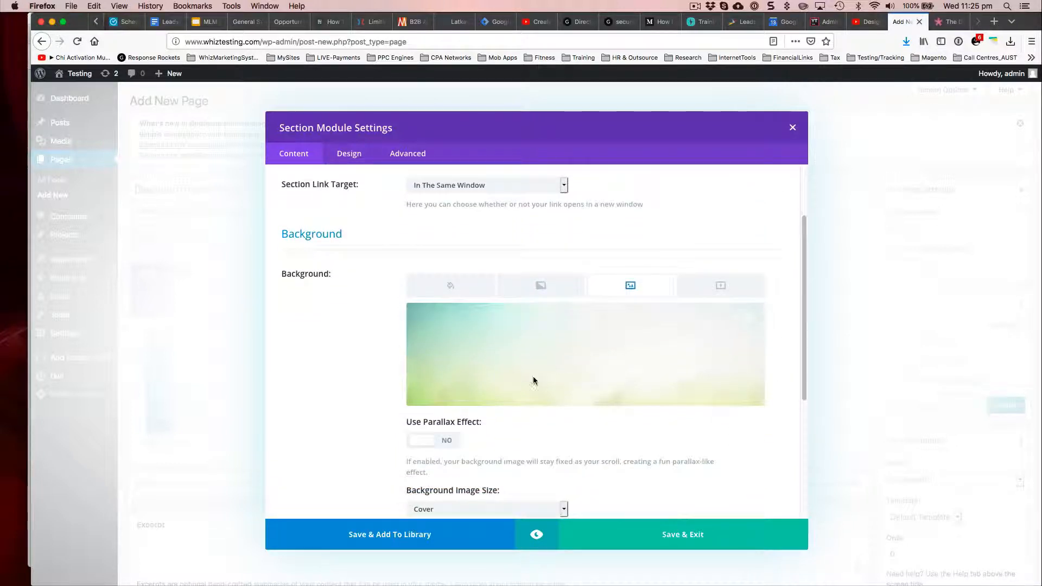
scroll(533, 380, up, 3)
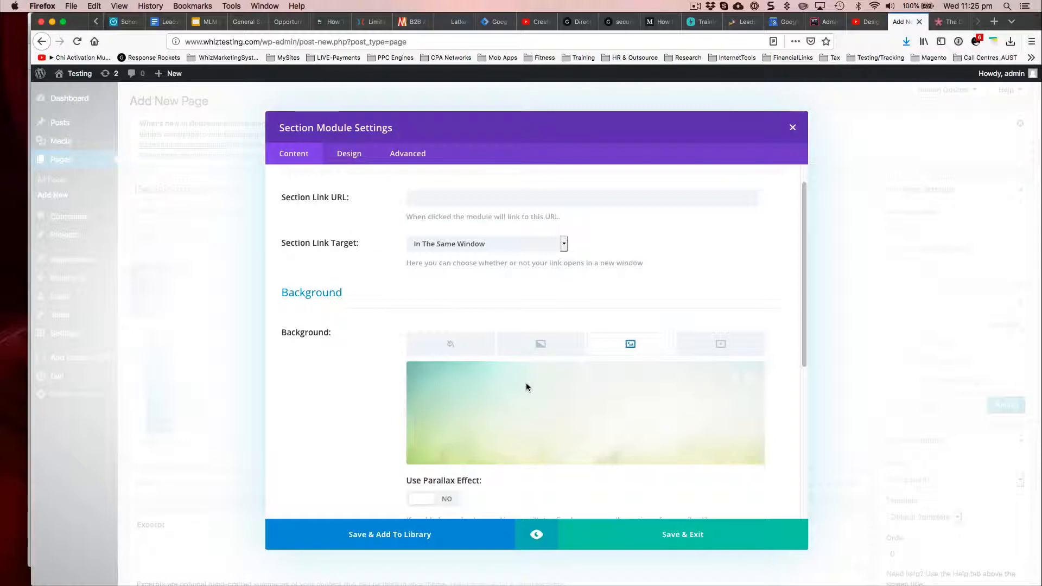
click(651, 538)
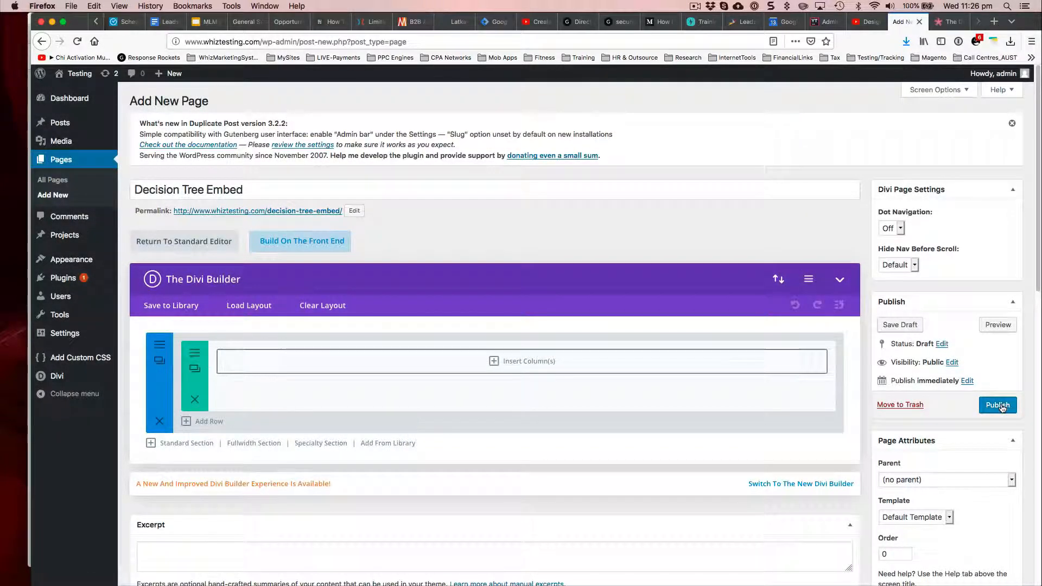
Step: Publish the page and view its permalink in a new browser tab
click(997, 405)
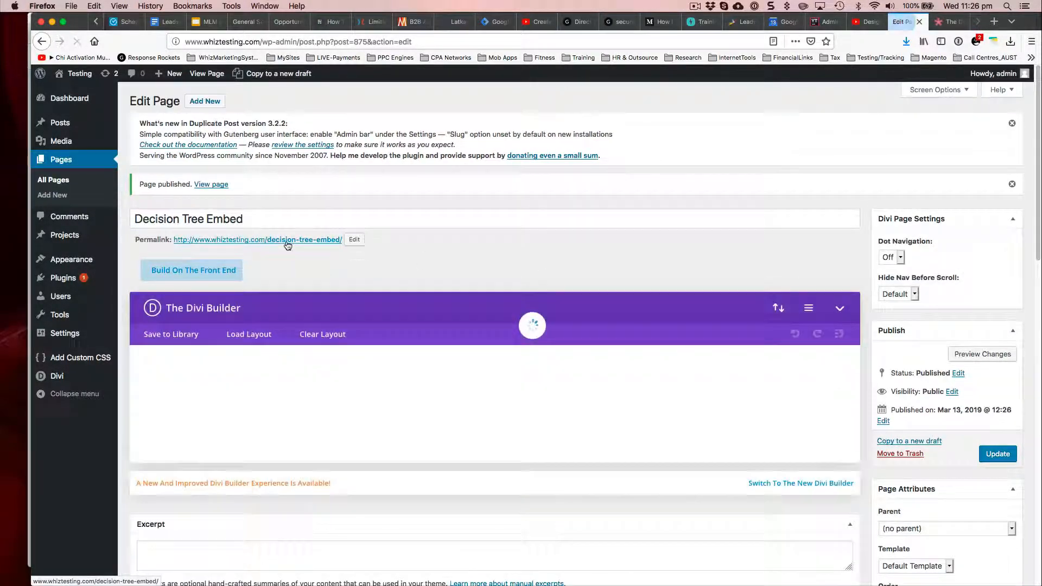
right_click(289, 242)
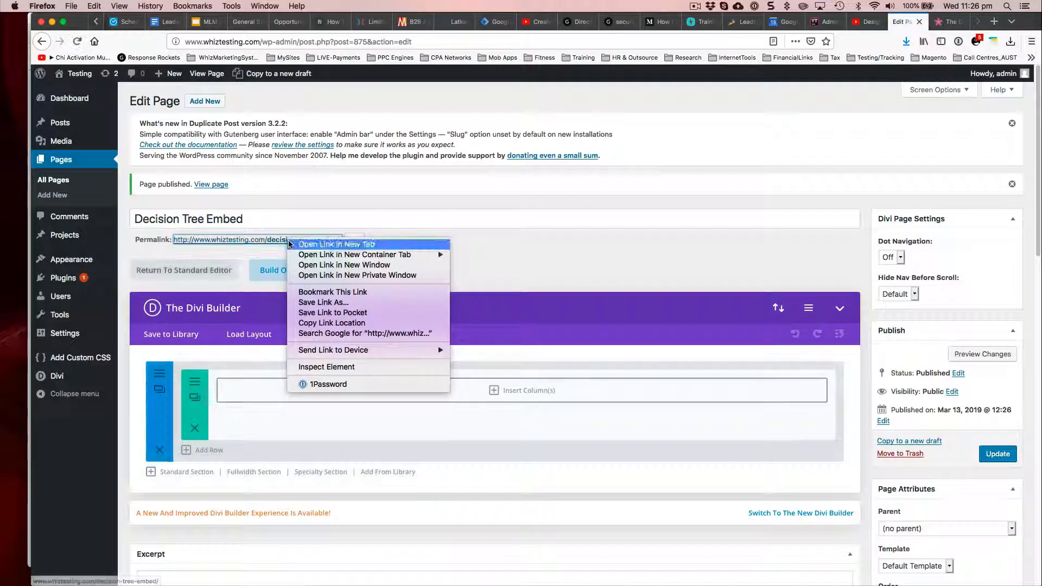
click(290, 244)
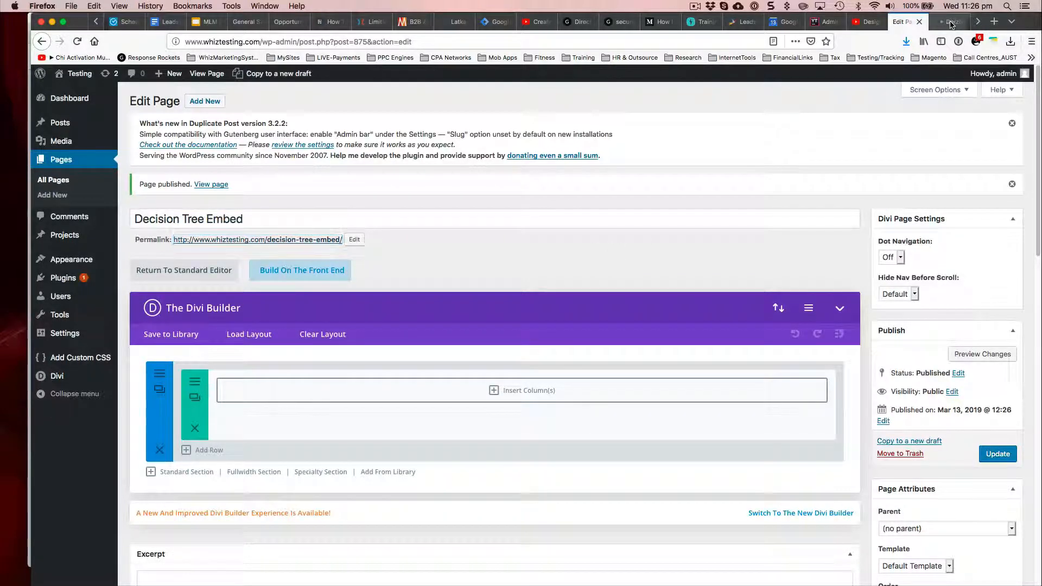
click(947, 22)
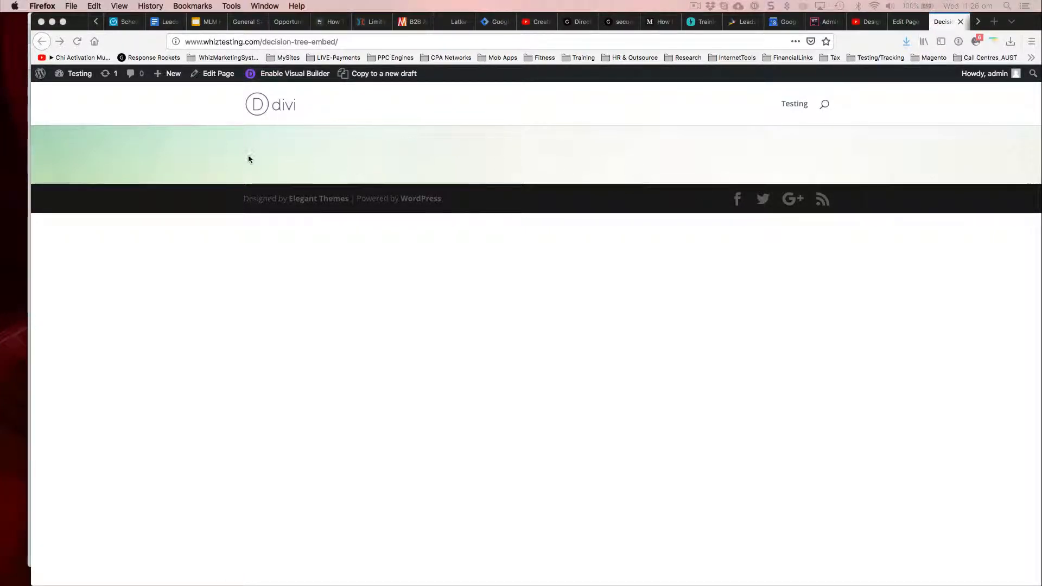
click(380, 202)
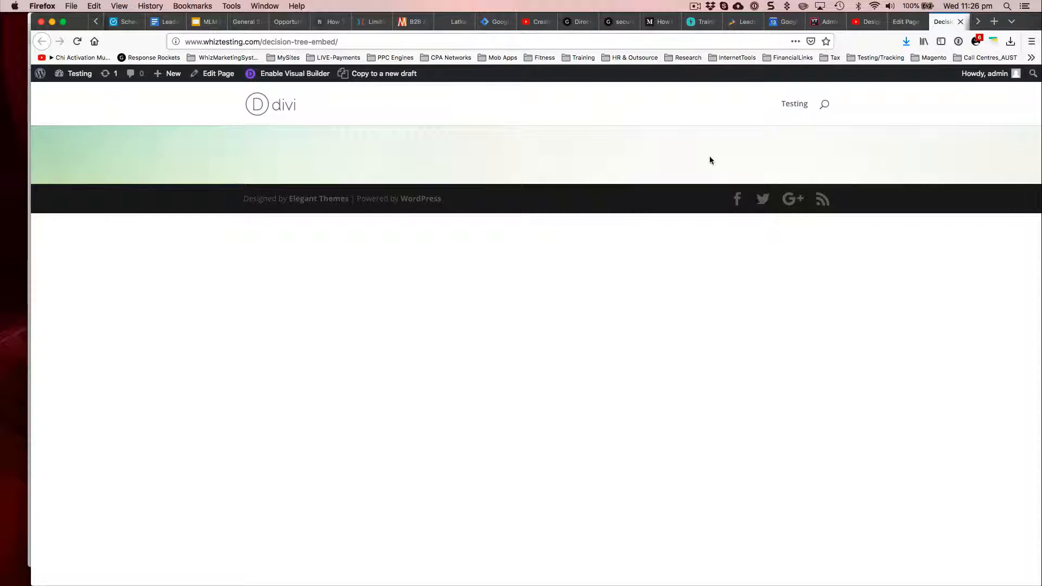
Step: Set the page template to Blank Page, update the page and reload its live view
click(906, 21)
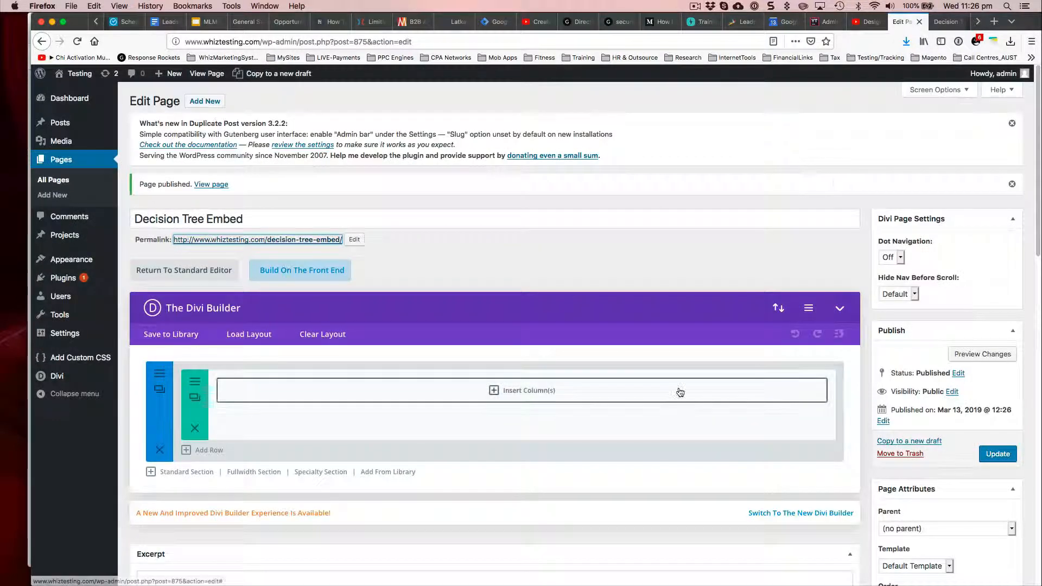
scroll(680, 392, down, 5)
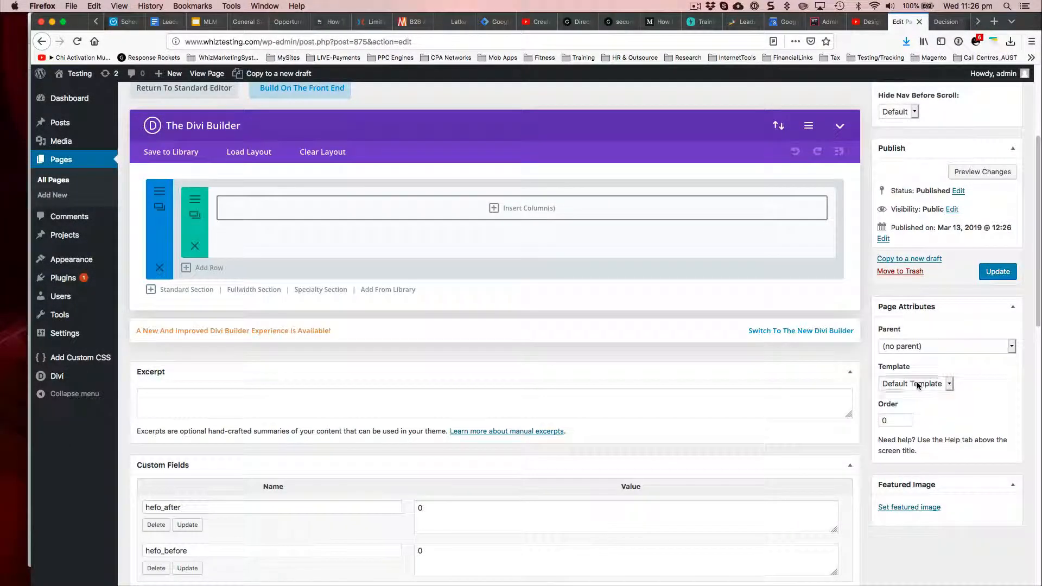
click(916, 382)
click(914, 393)
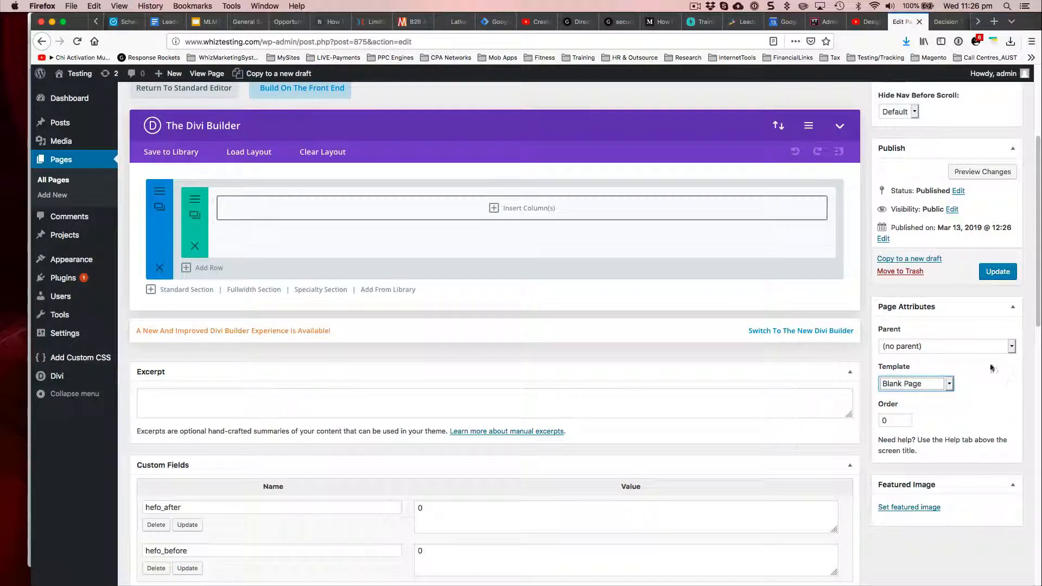
click(997, 271)
click(947, 22)
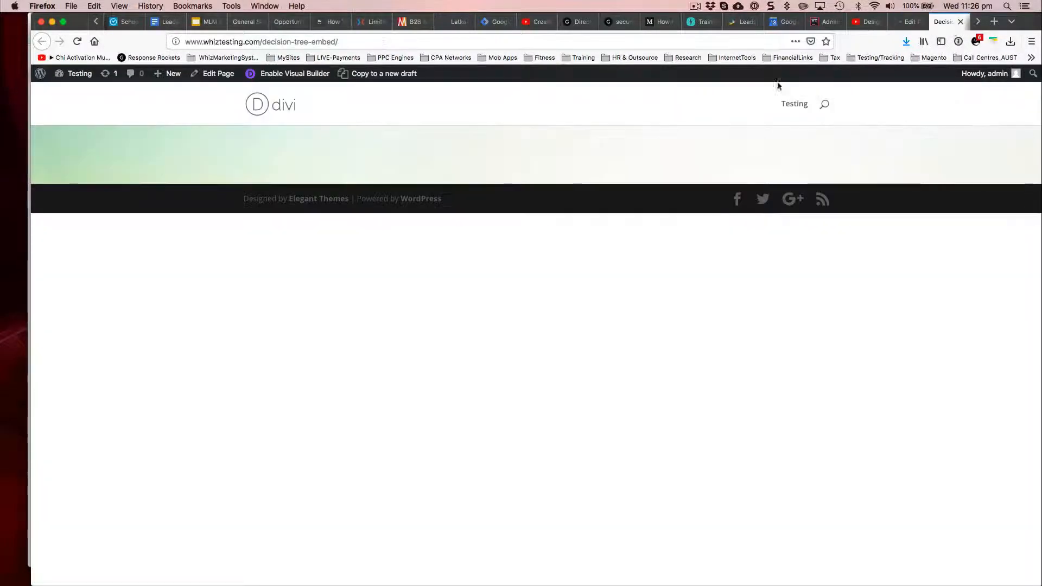
click(77, 41)
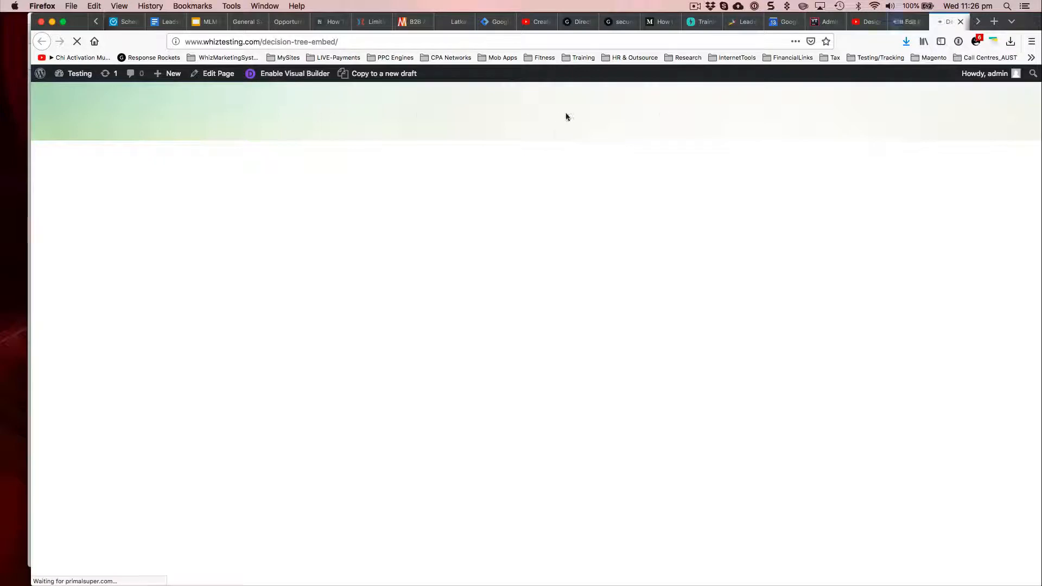
Step: Return to the page editor, add the custom CSS min-height:100vh; to the section's main element and save the section settings
click(904, 22)
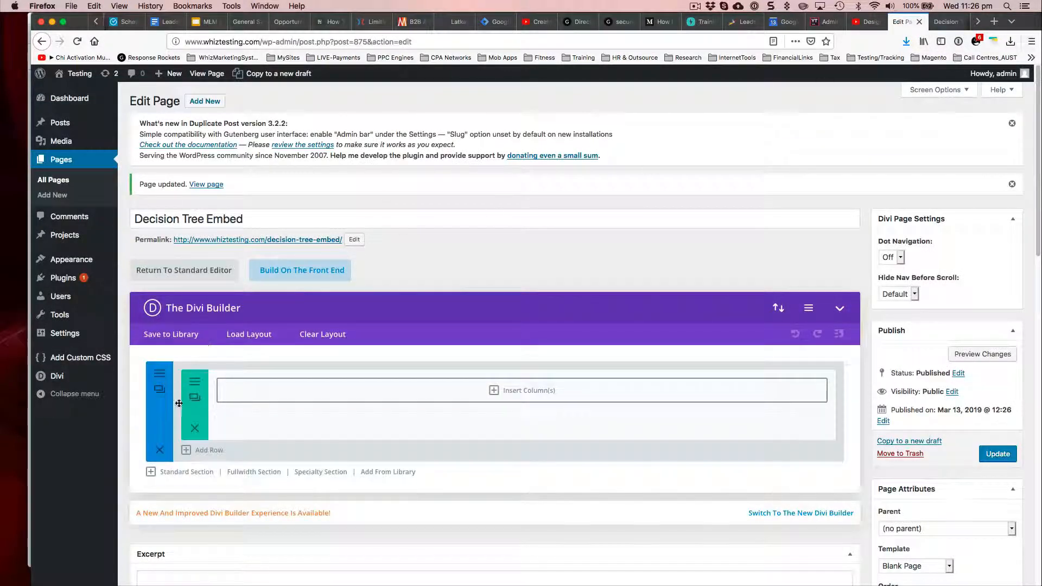
click(160, 374)
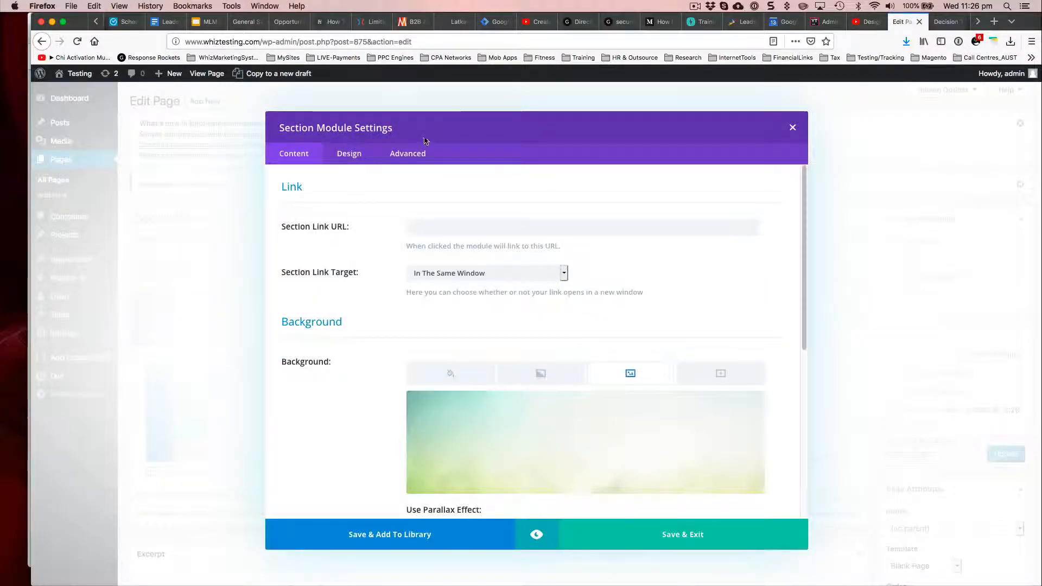
click(409, 153)
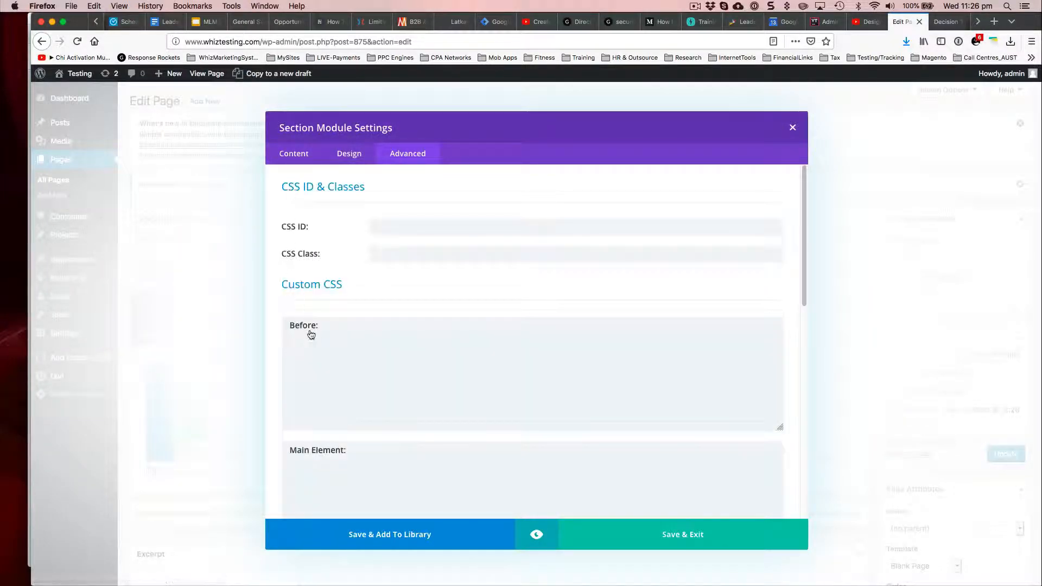
scroll(311, 334, down, 5)
click(344, 251)
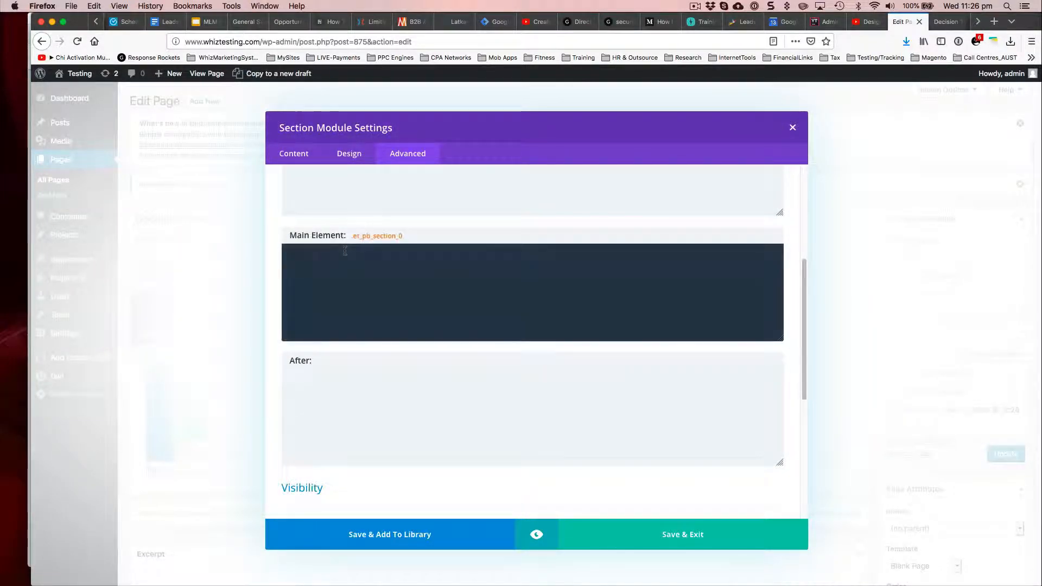
text(min)
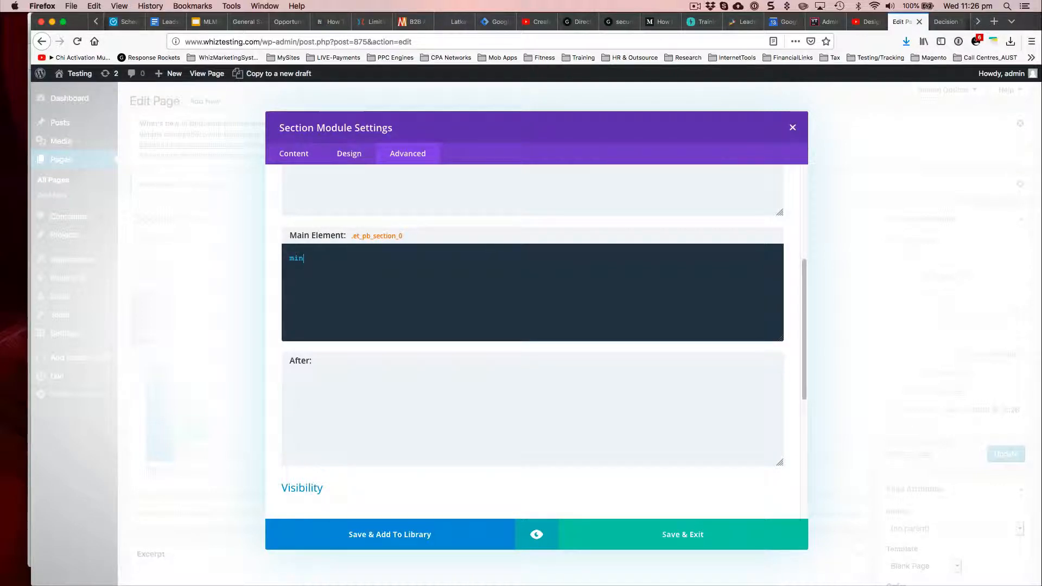
text(-height:100vh;)
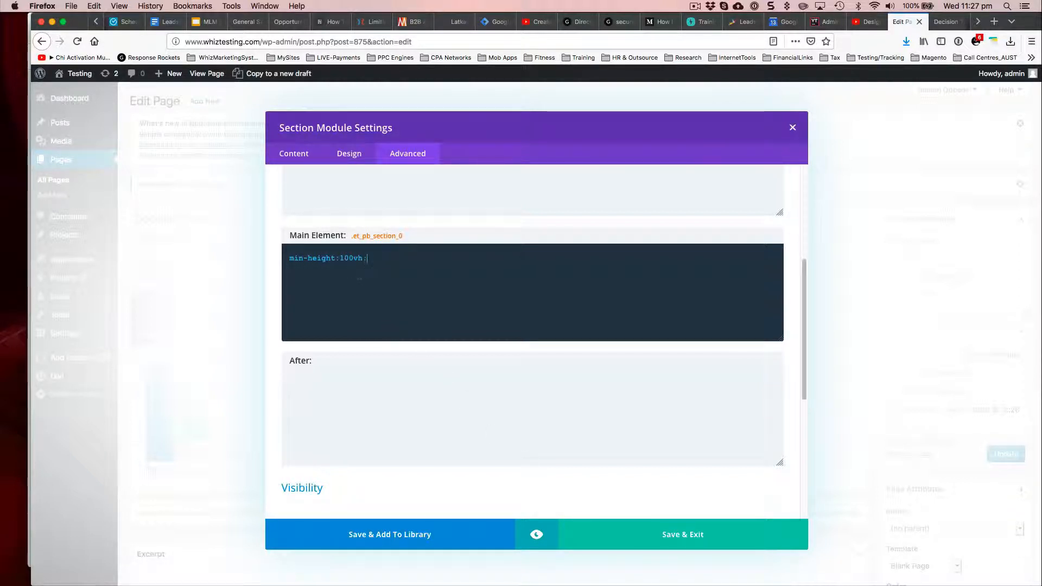
click(662, 549)
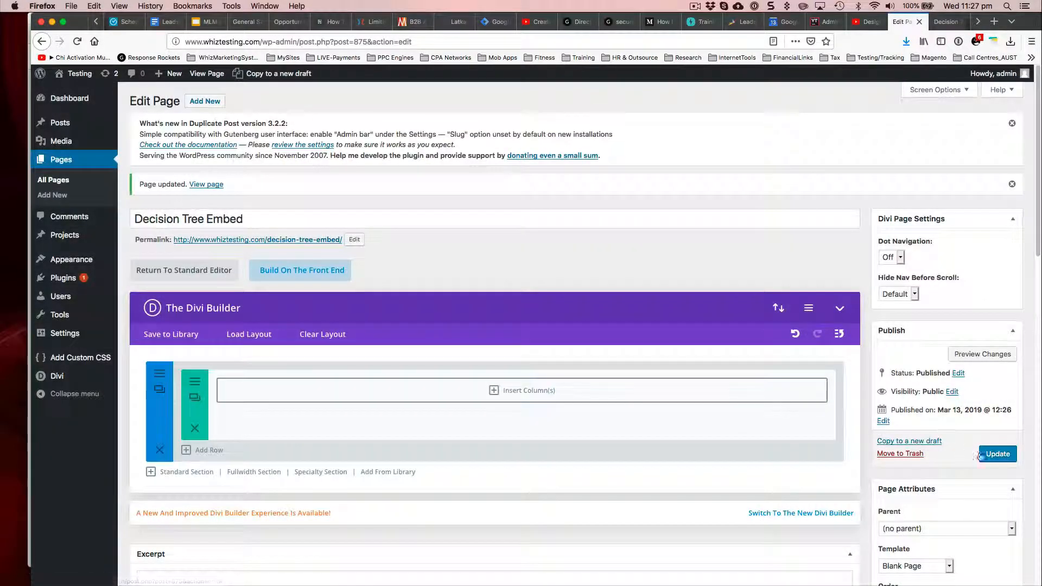
Step: Update the page and reload its live view to check the section's height
click(997, 455)
key(ctrl+Tab)
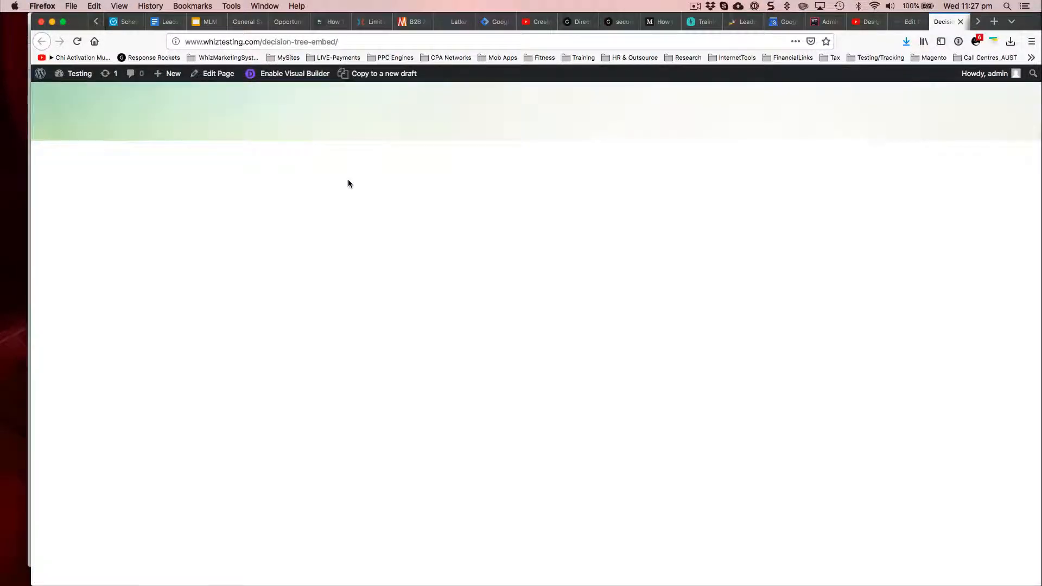
click(77, 41)
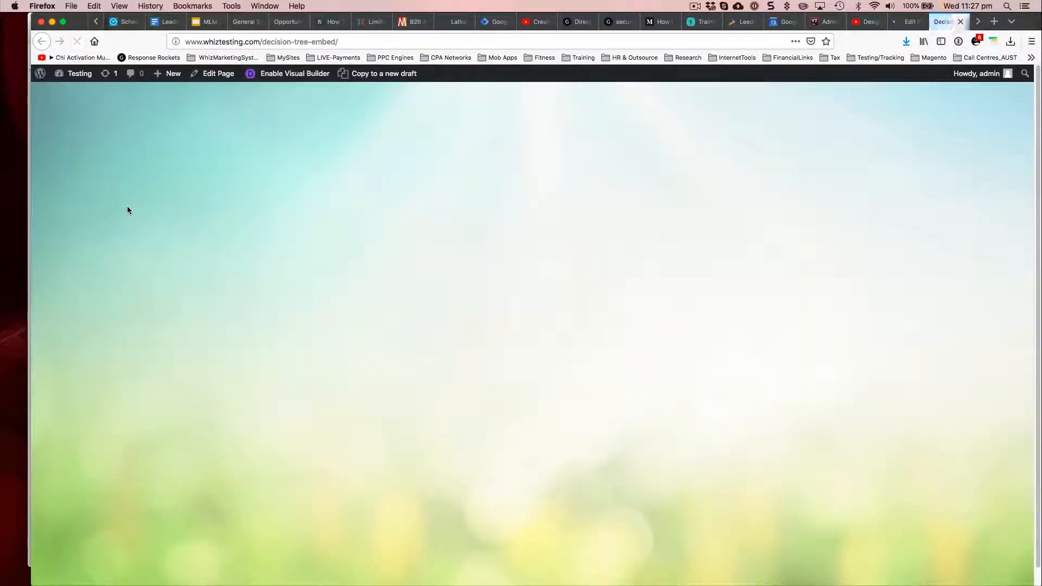
Step: Review the main element's custom CSS in the section settings against the live page, then close the settings
click(909, 22)
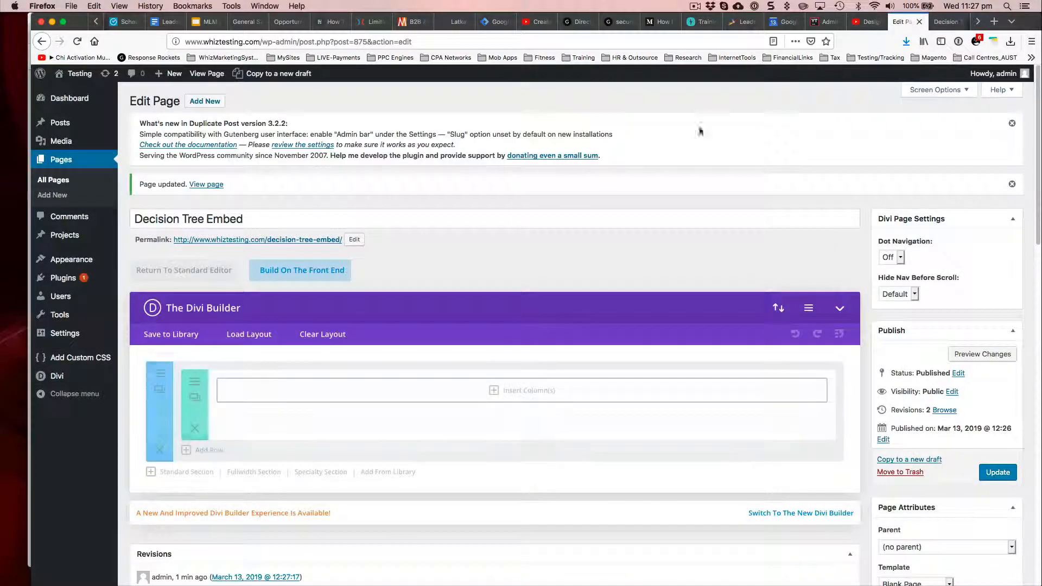
click(160, 375)
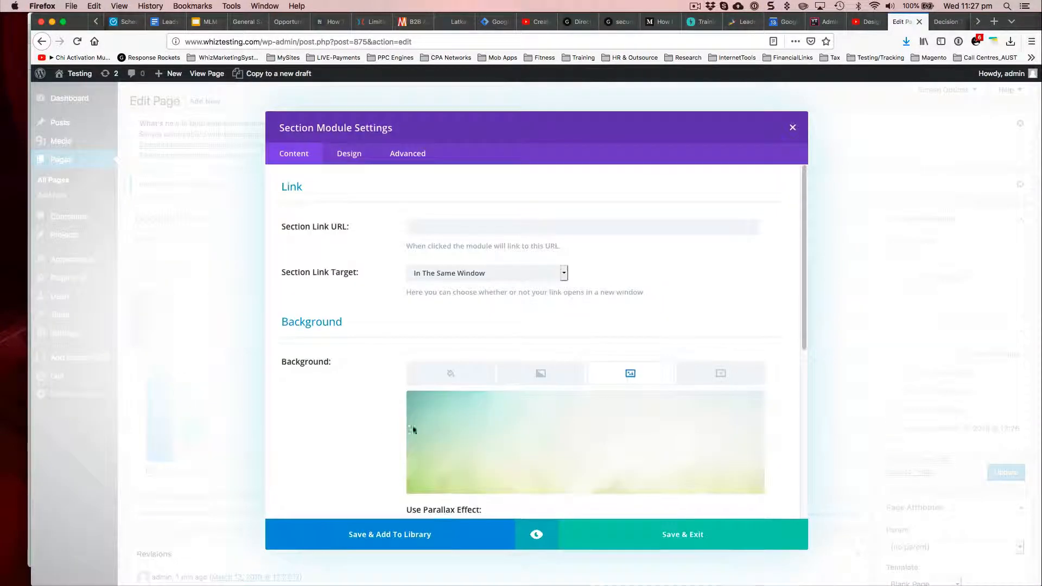
click(406, 154)
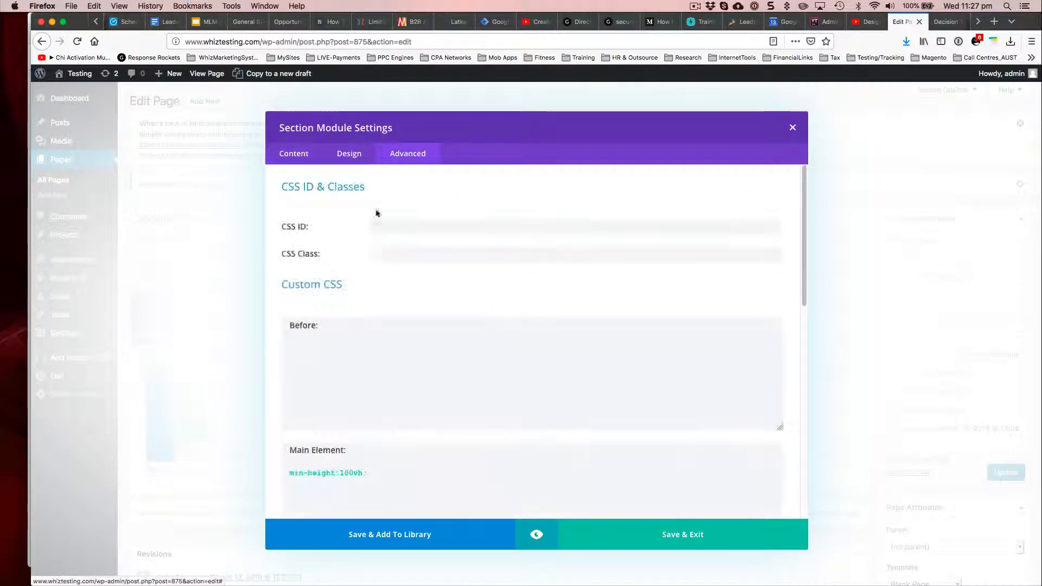
scroll(362, 303, down, 3)
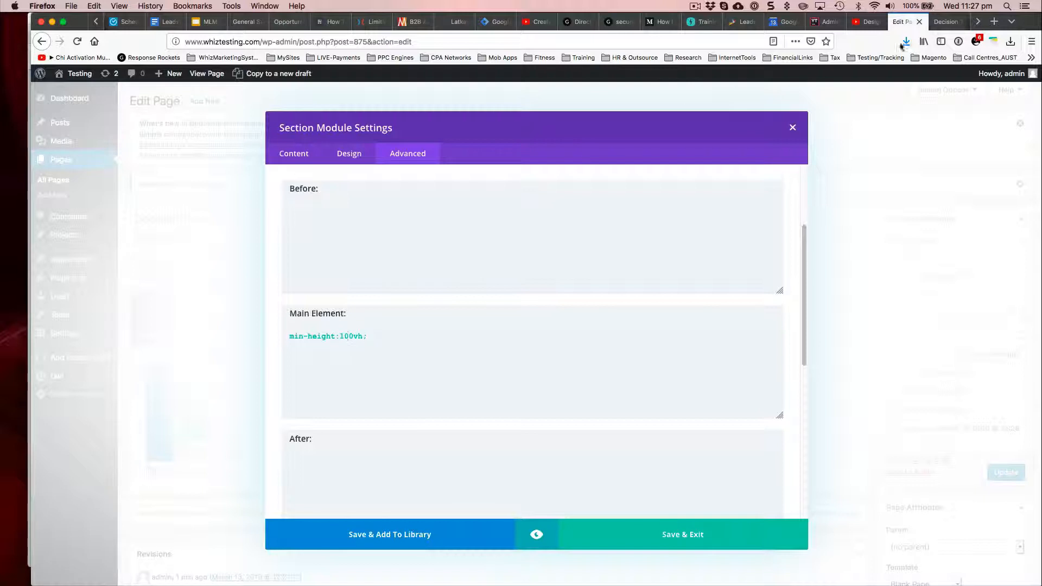
click(948, 22)
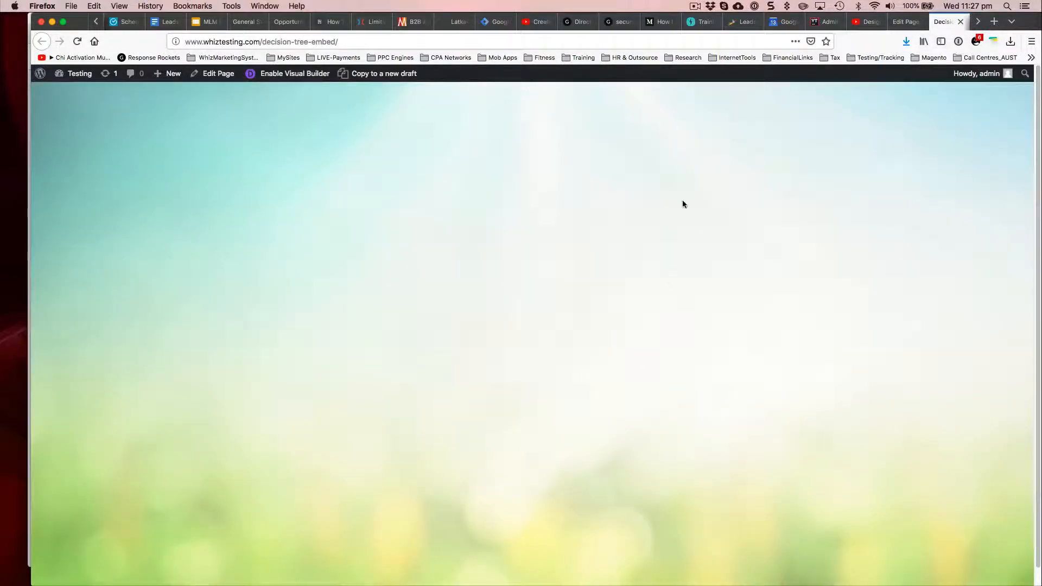
click(907, 23)
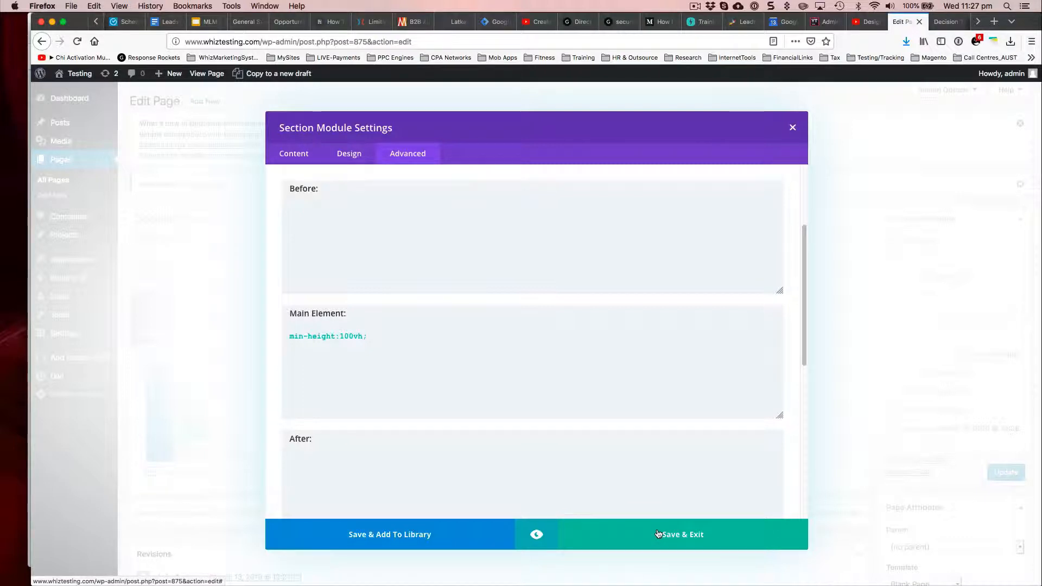
click(792, 127)
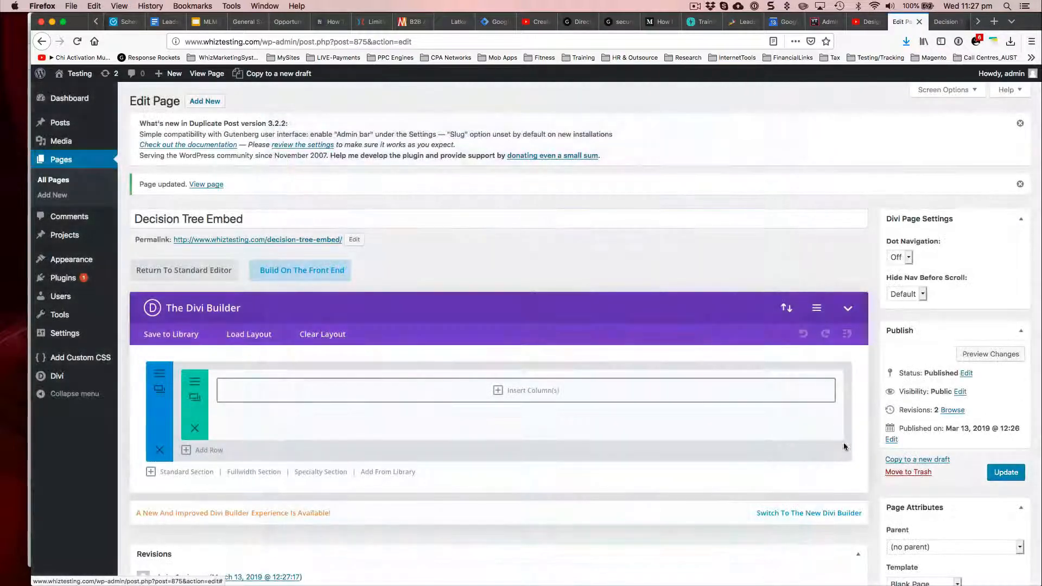
Step: Set the page template to Default Template and update the page
scroll(873, 425, down, 5)
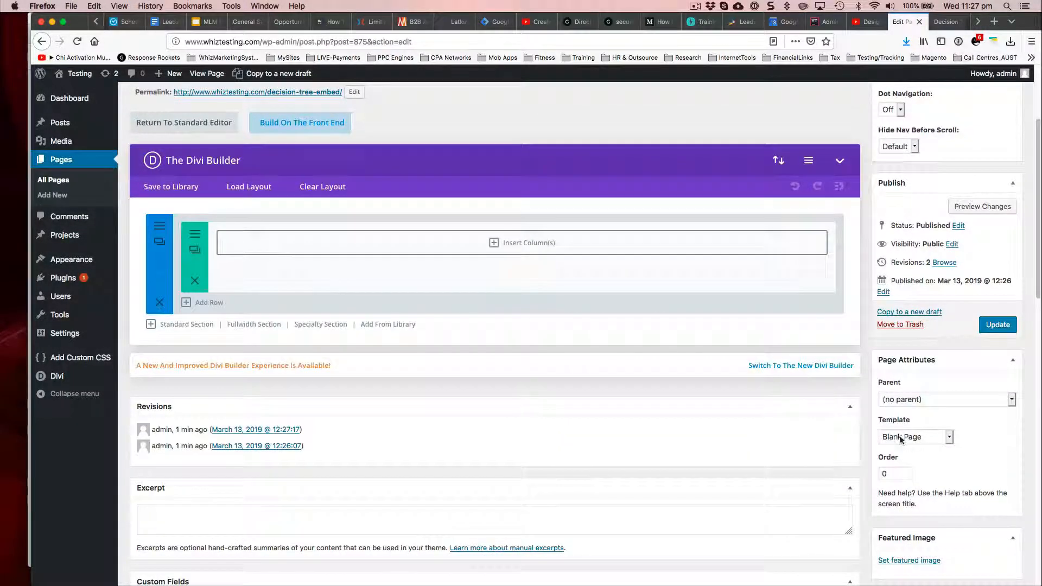
click(900, 438)
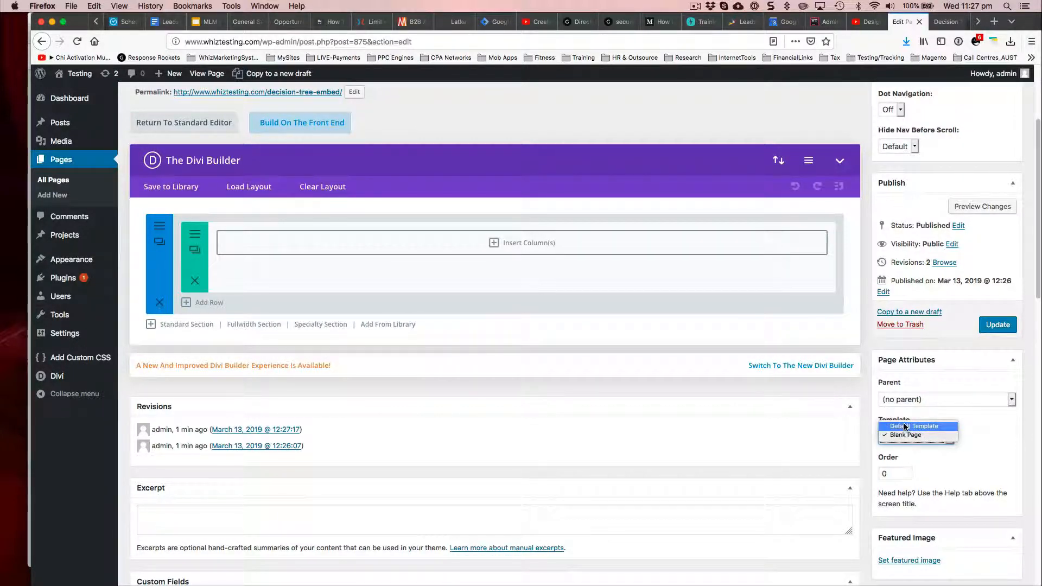
click(904, 427)
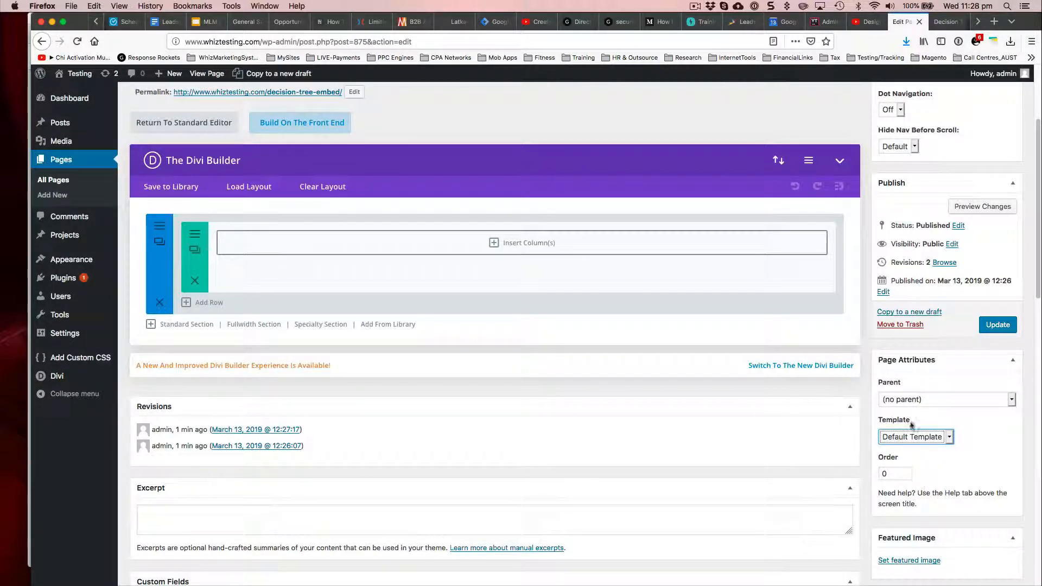
click(994, 325)
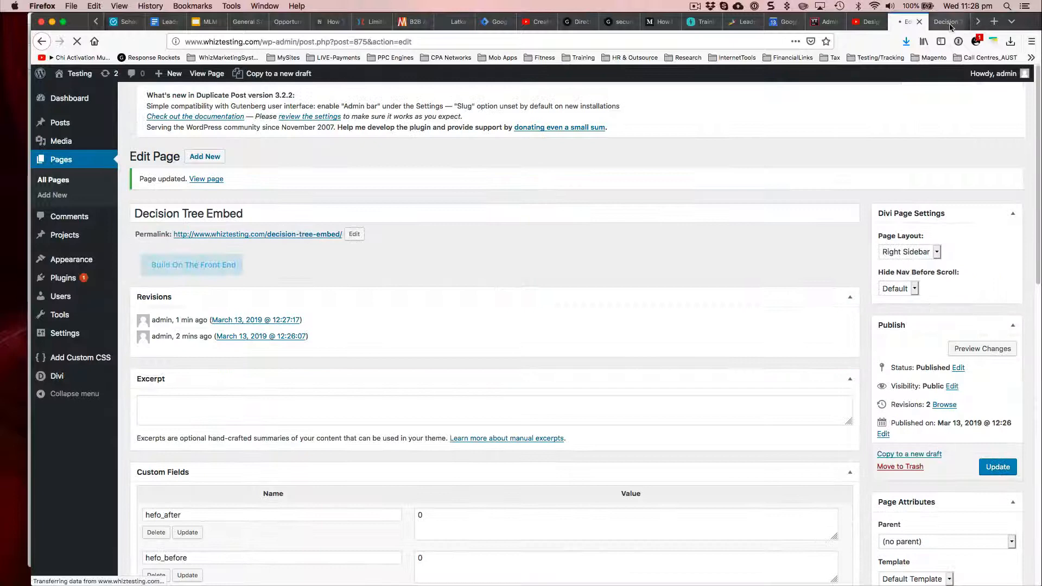
Step: Inspect the live page from header to footer and return to the page editor
click(949, 25)
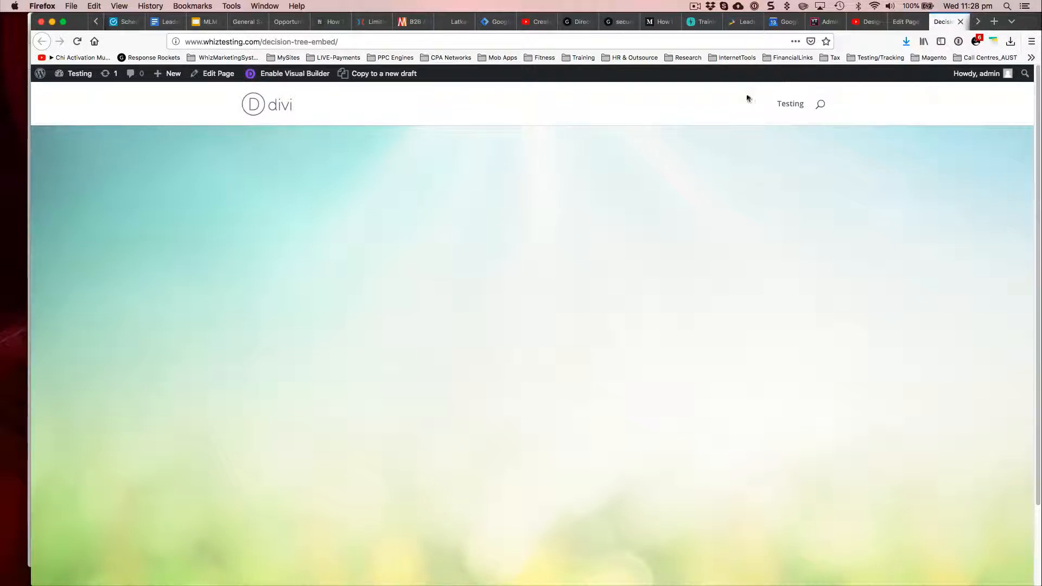
scroll(441, 435, down, 2)
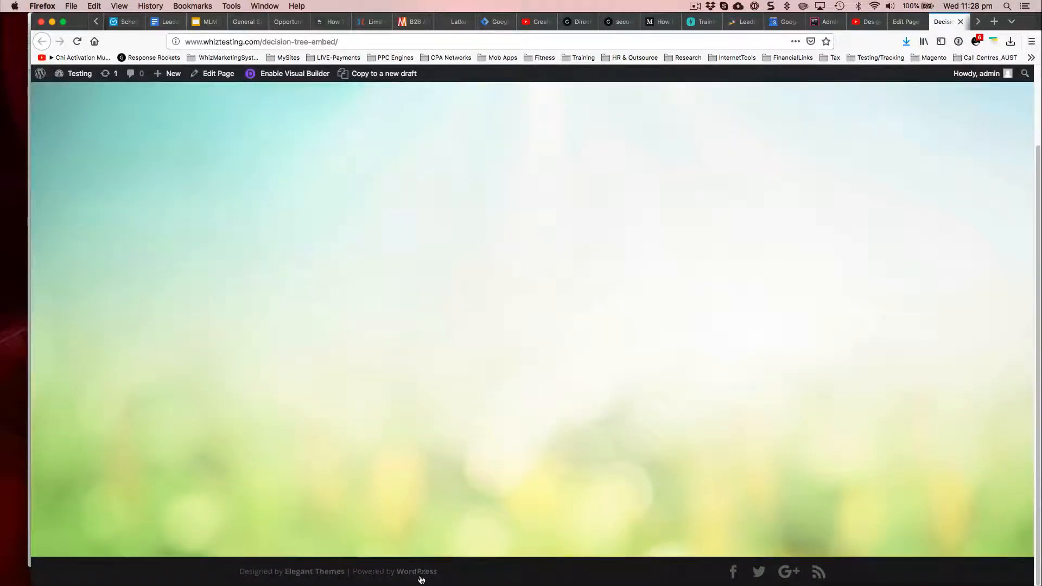
scroll(433, 435, up, 3)
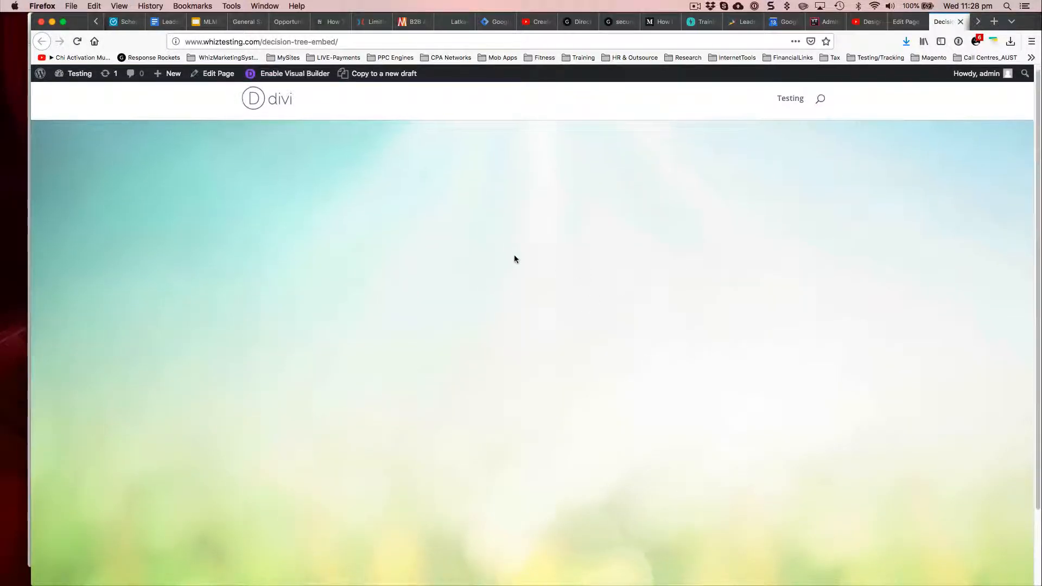
click(913, 22)
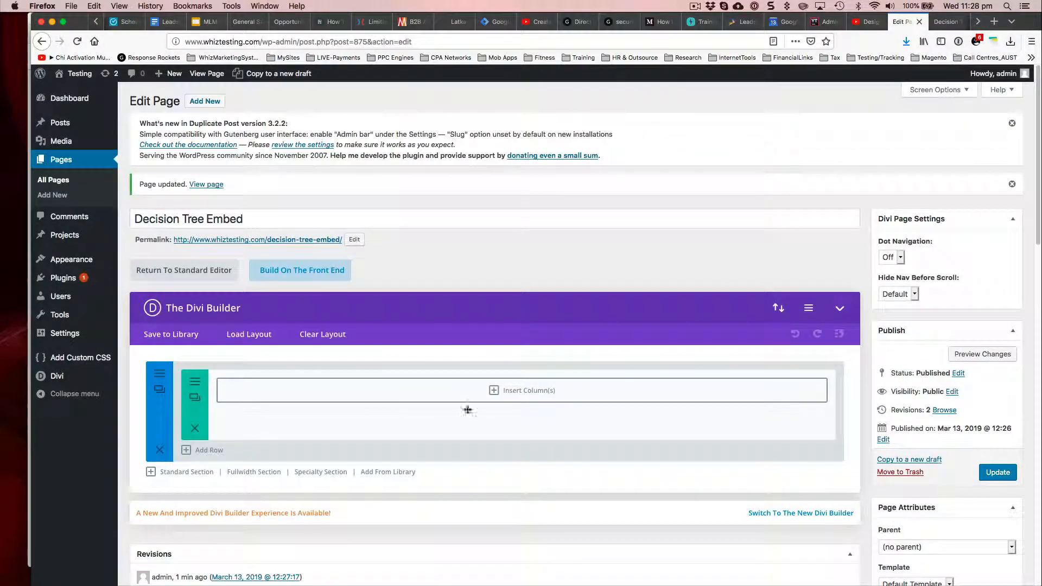
click(494, 390)
click(341, 203)
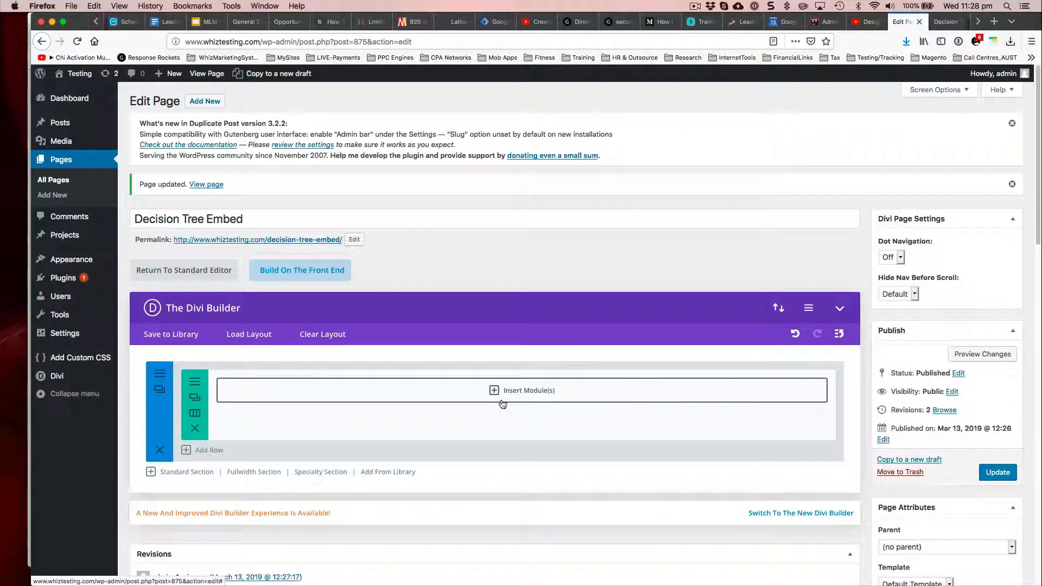
click(495, 393)
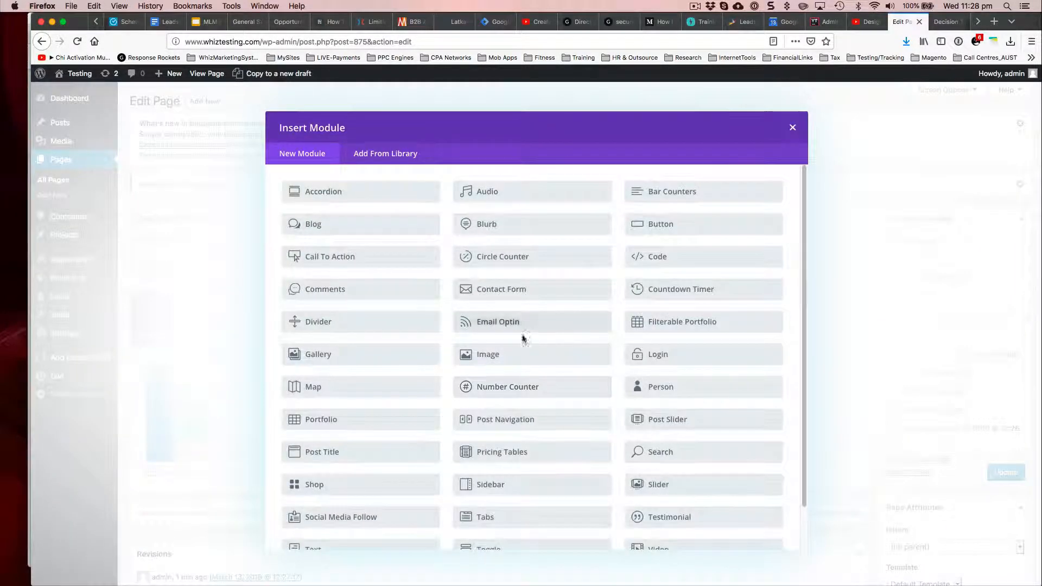
click(652, 258)
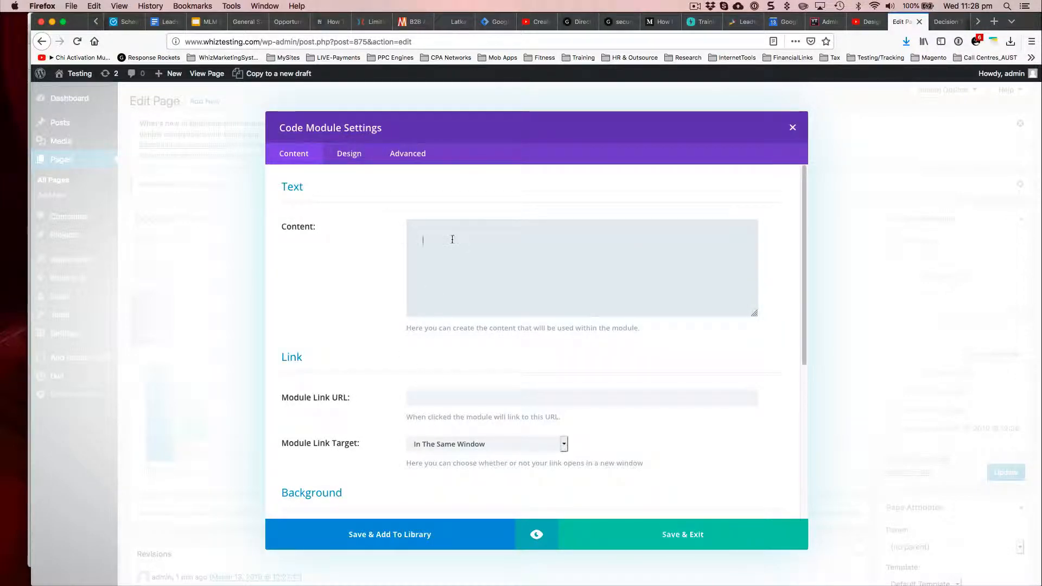
click(792, 127)
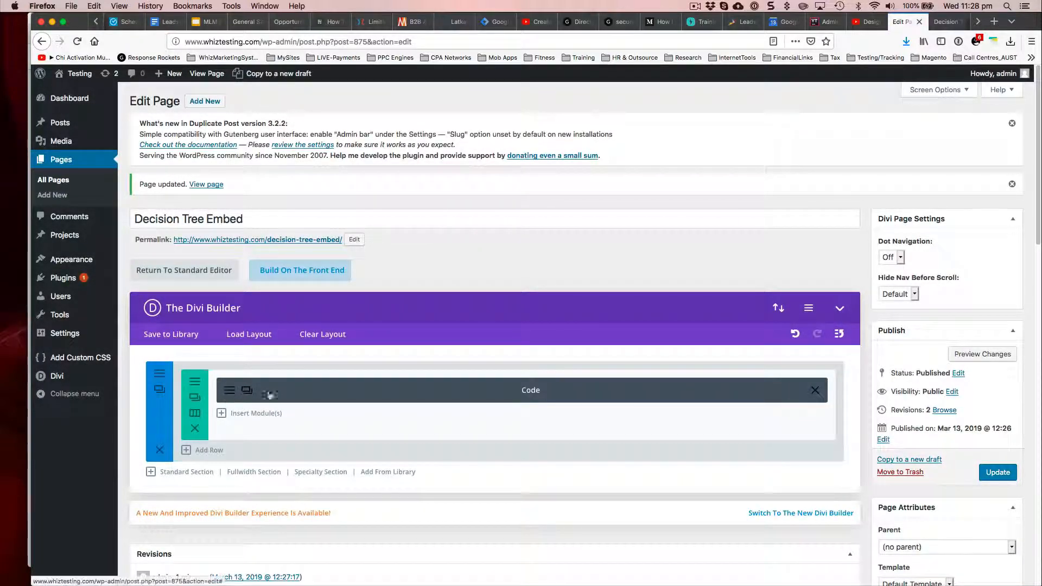
click(814, 391)
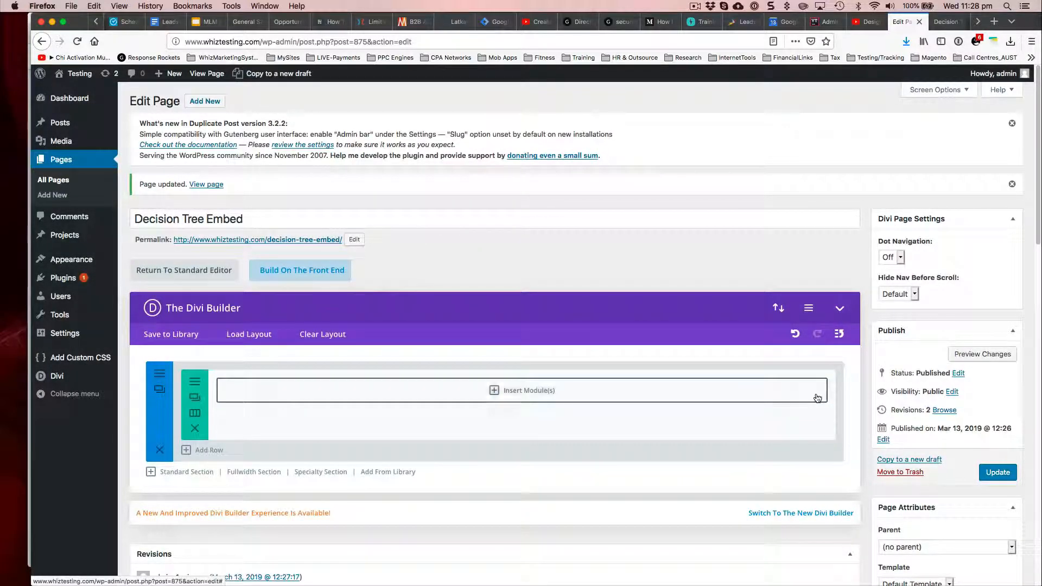
click(494, 394)
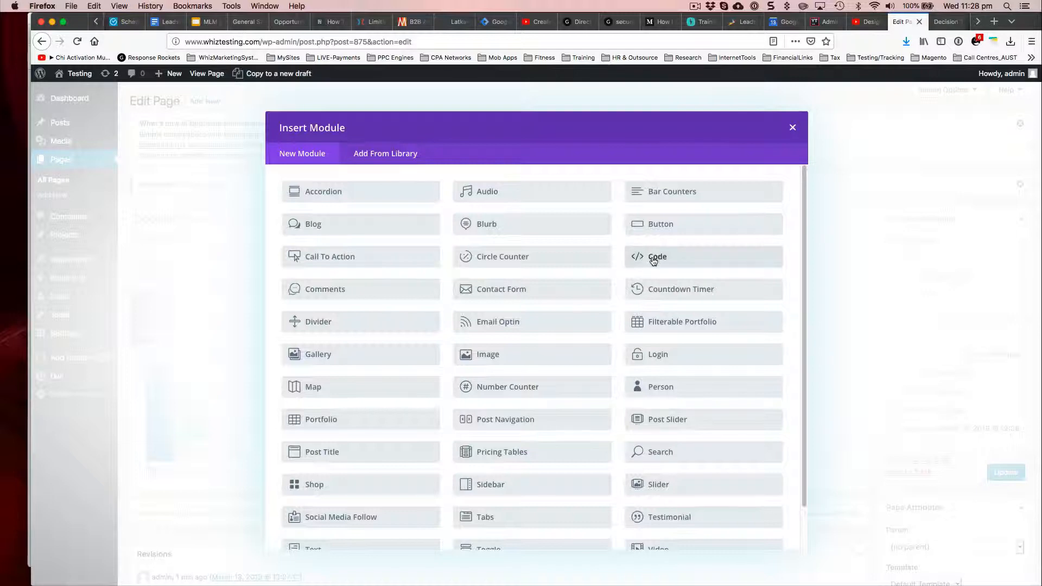
click(653, 261)
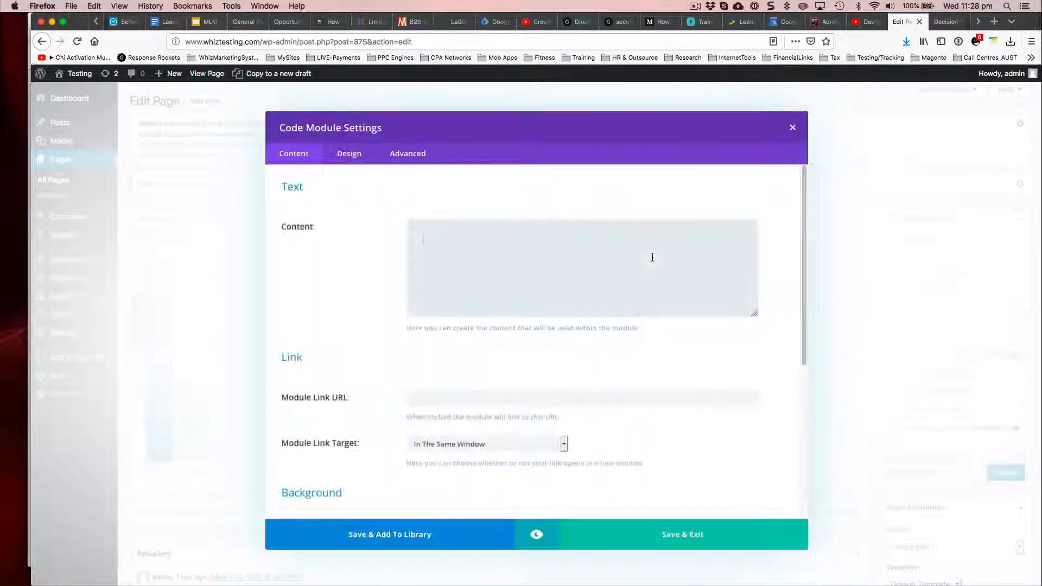
click(799, 126)
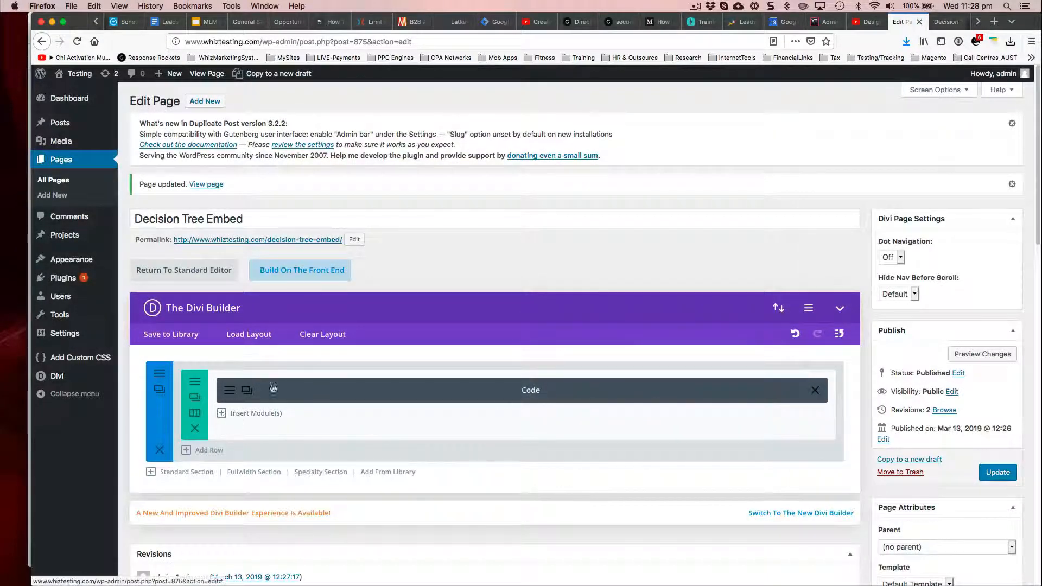
click(815, 390)
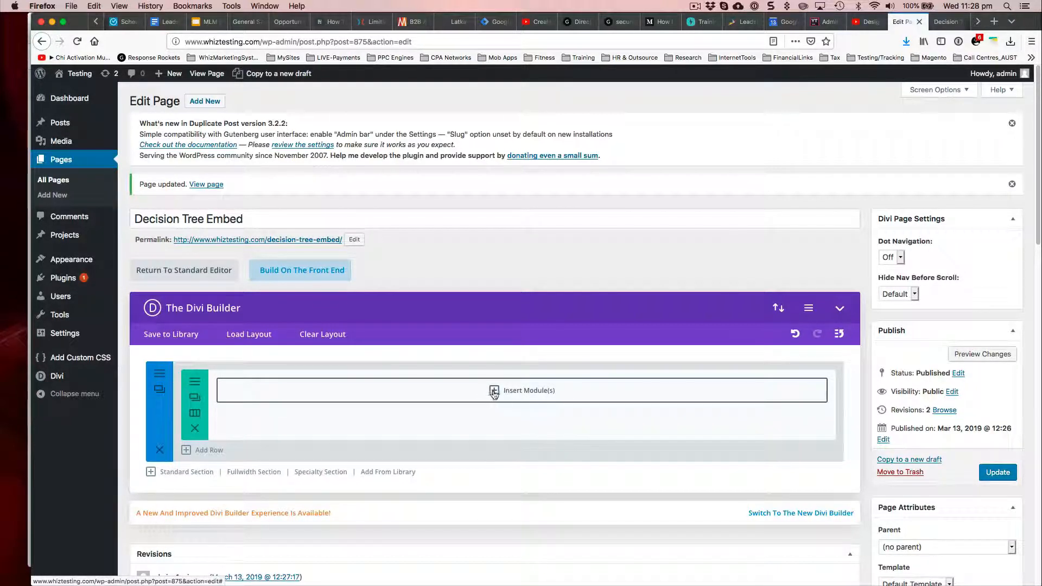
click(194, 428)
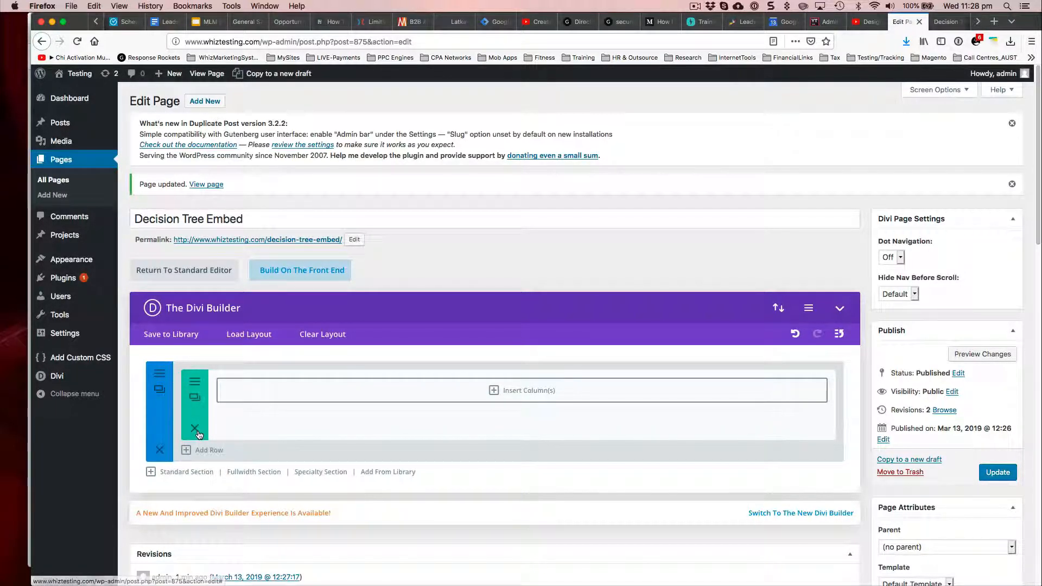
Step: Insert a 3/4 and 1/4 column layout into the section's empty row
click(490, 394)
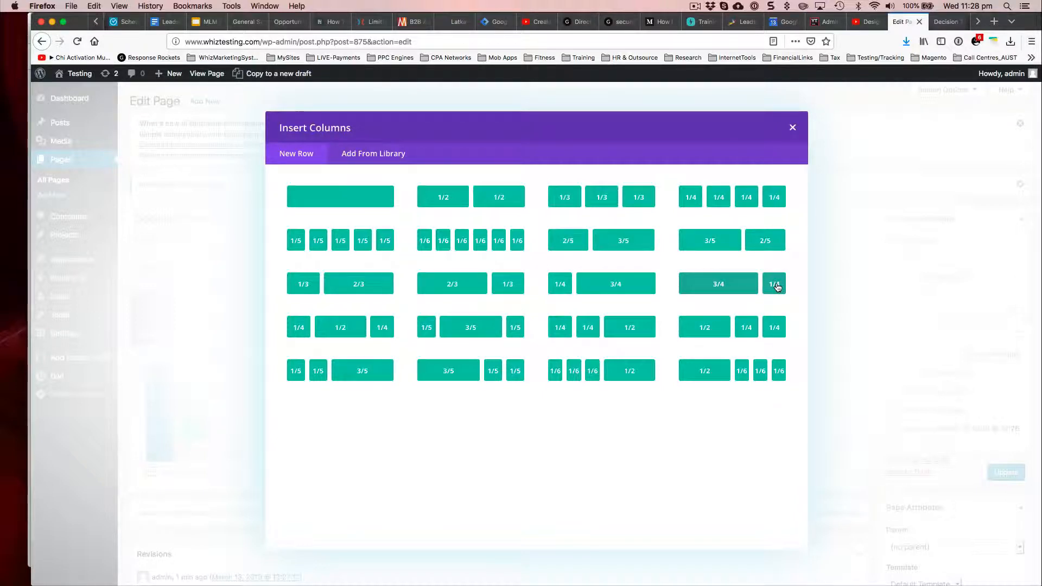
click(734, 288)
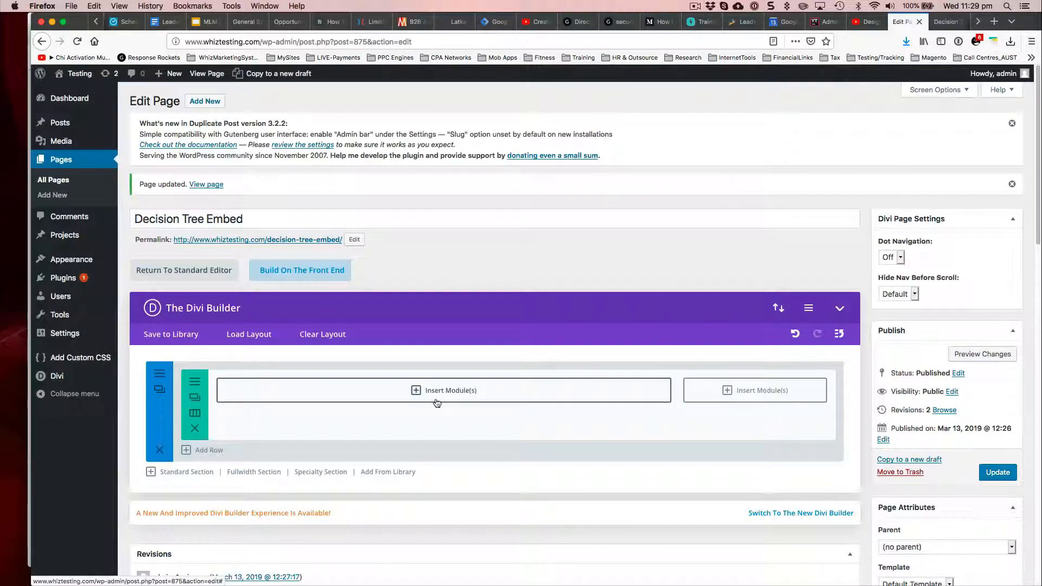
Step: Replace the row's 3/4 and 1/4 columns, trying a single full-width column and a 1/5, 3/5, 1/5 layout
click(196, 431)
click(496, 390)
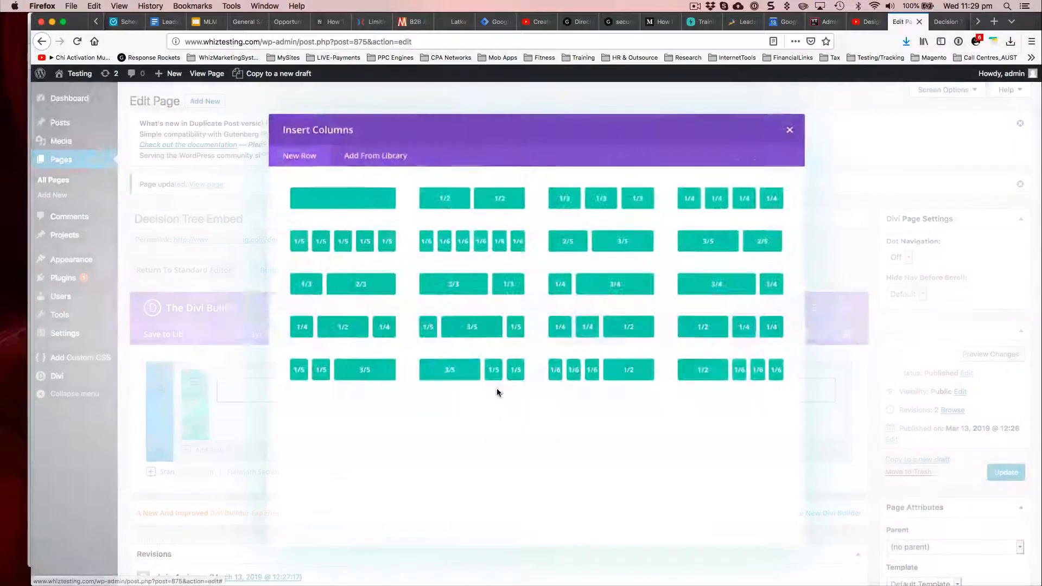
click(368, 205)
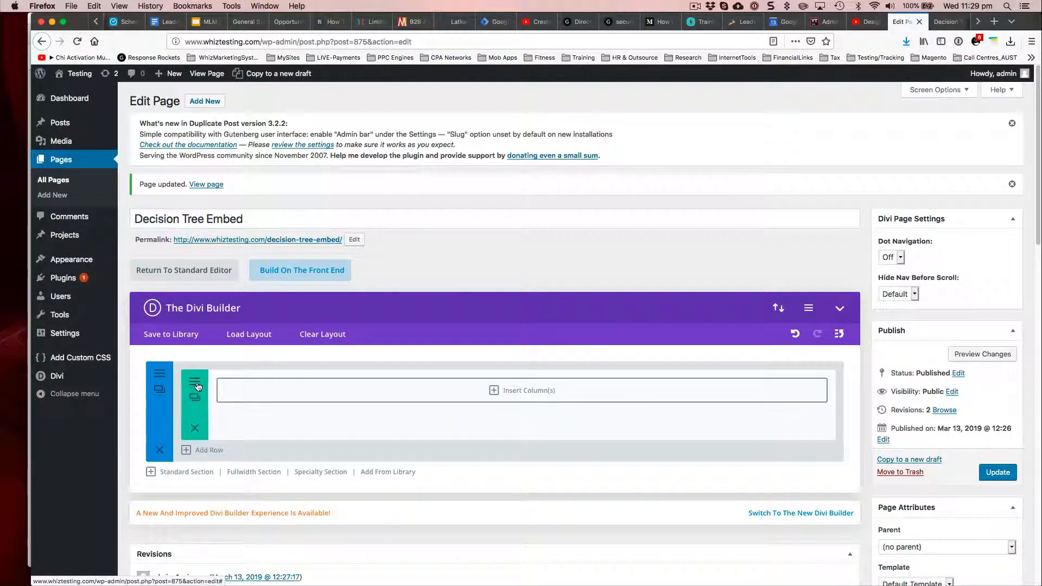
click(498, 391)
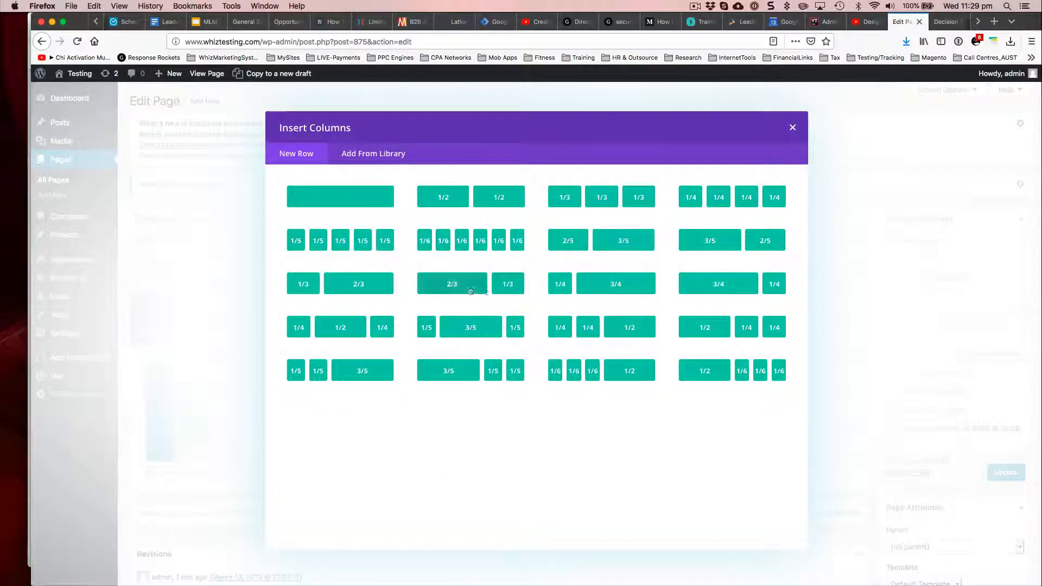
click(471, 328)
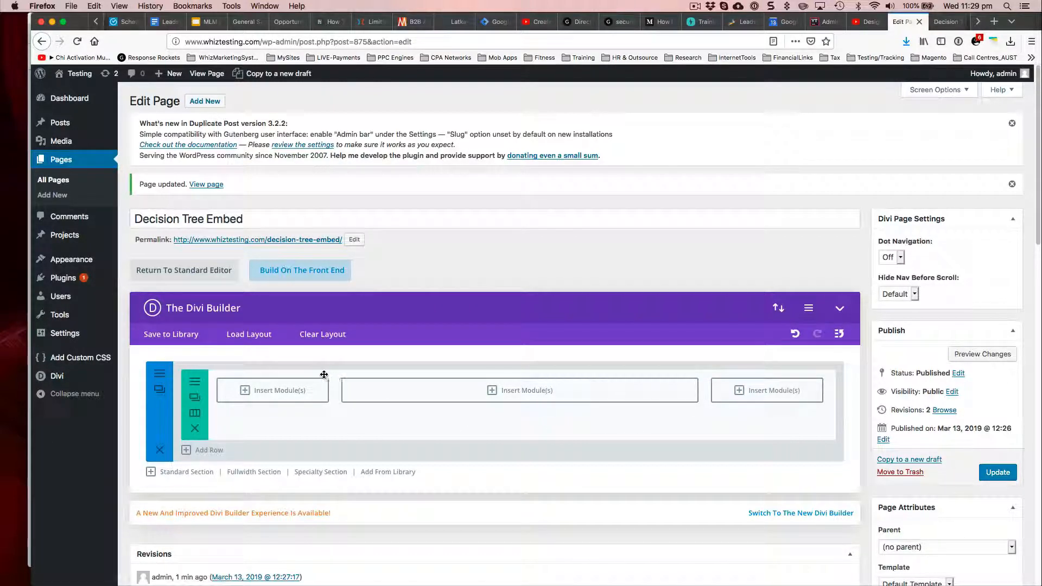
Step: Replace the row's three columns with a single full-width column and insert a Code module into it
click(197, 430)
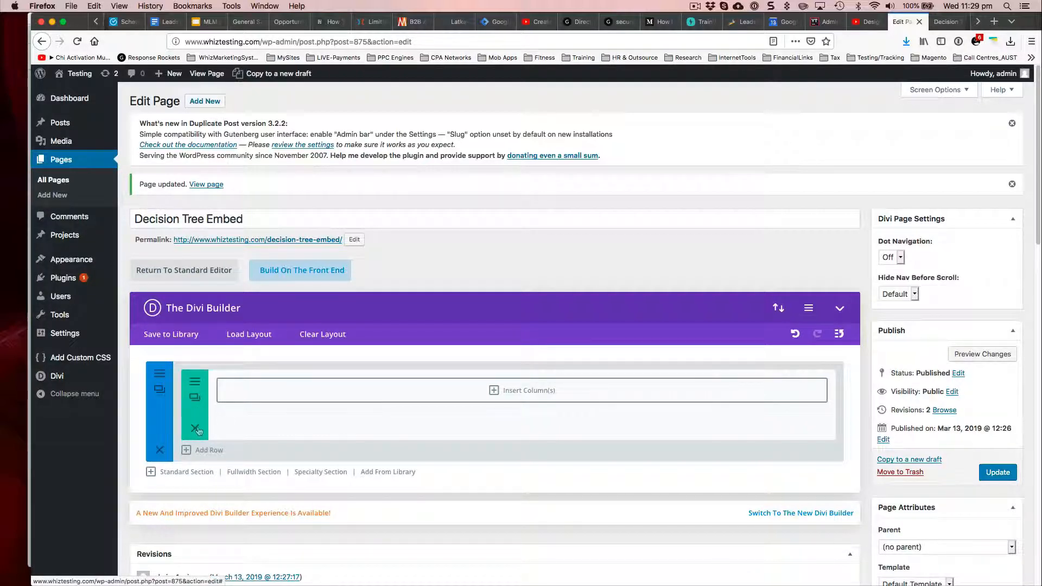
click(499, 391)
click(348, 196)
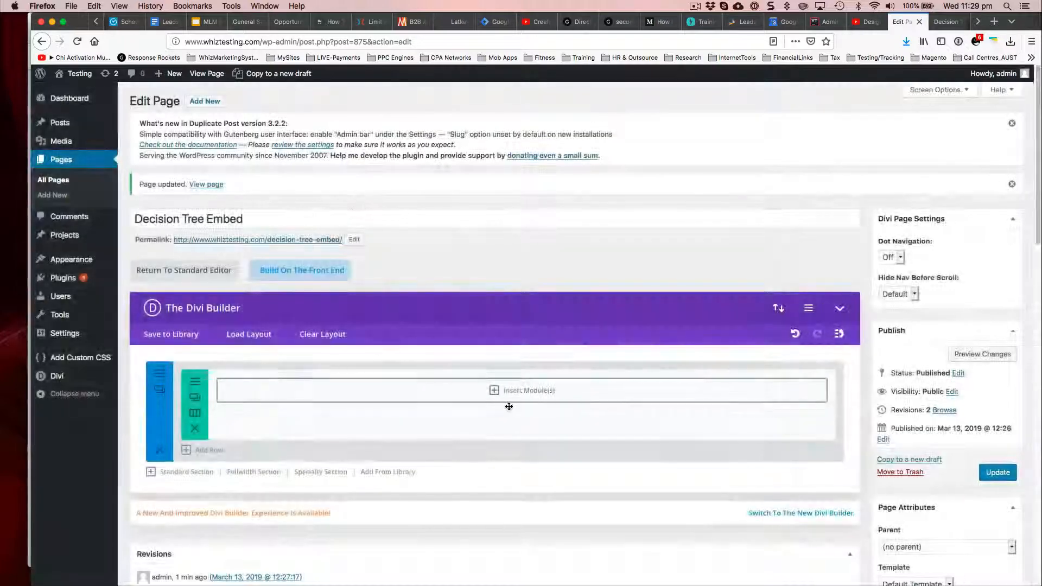
click(507, 392)
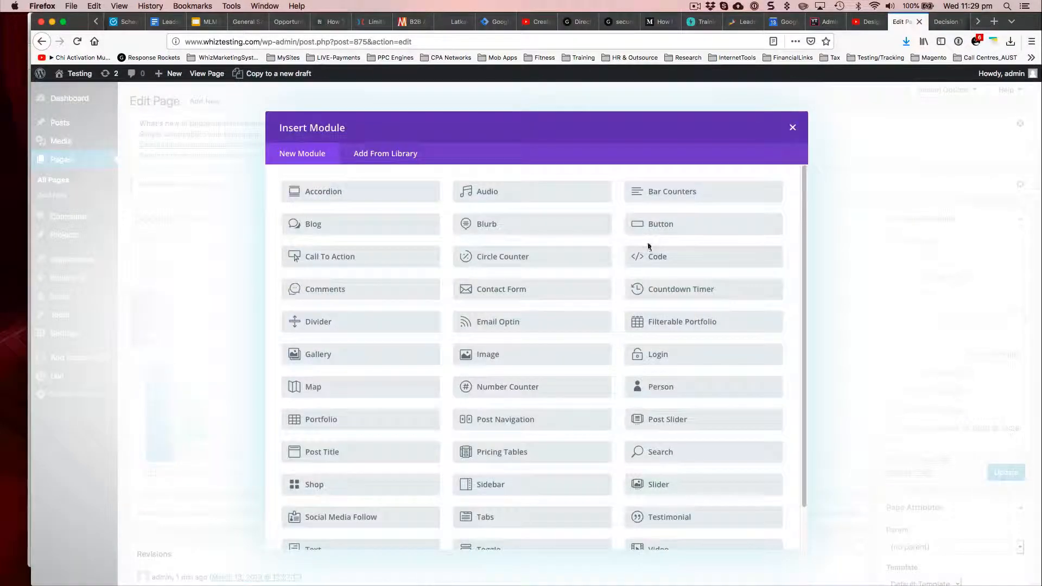
click(647, 256)
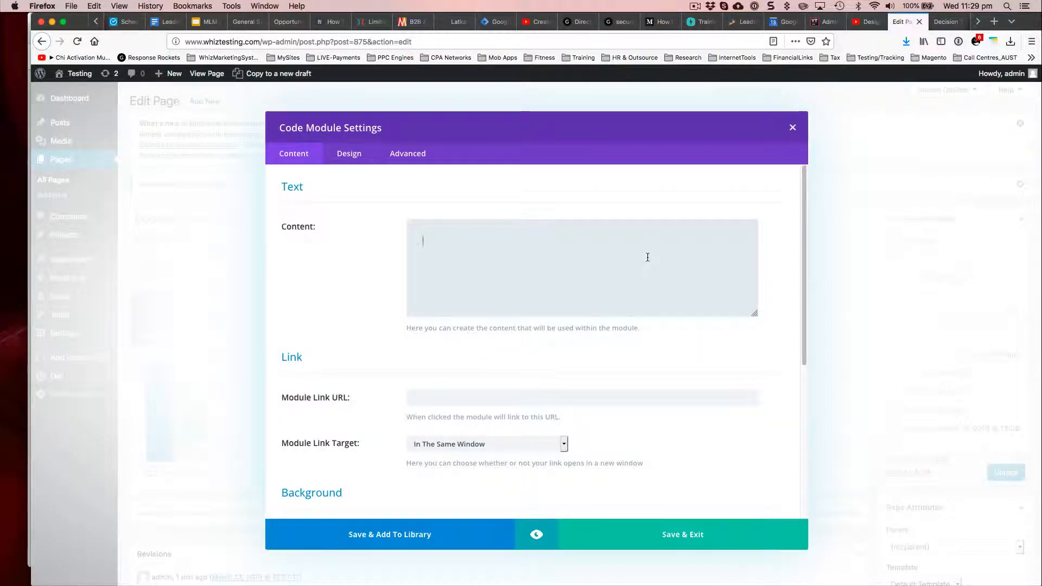
Step: Switch to Leads Hook in Chrome and copy the embed code of the "What's Your Real Beauty Age? Dynamic Offers" decision tree
key(super+Tab)
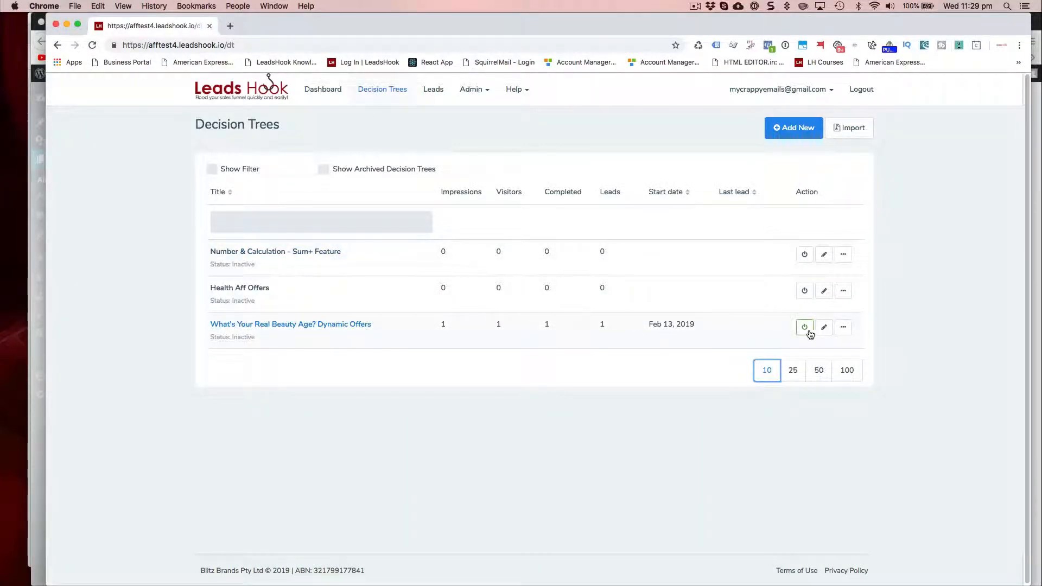
click(843, 328)
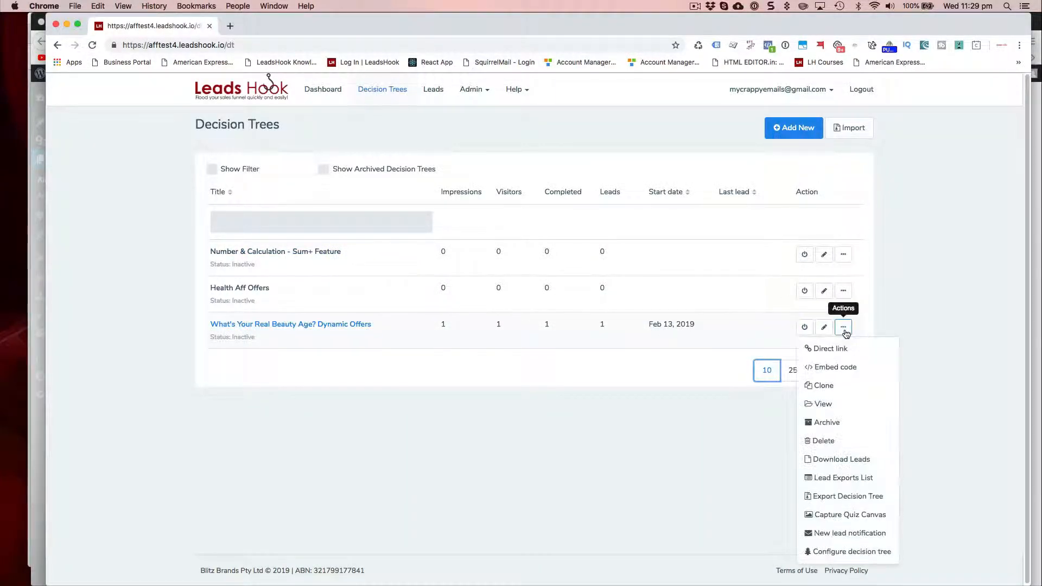
click(835, 368)
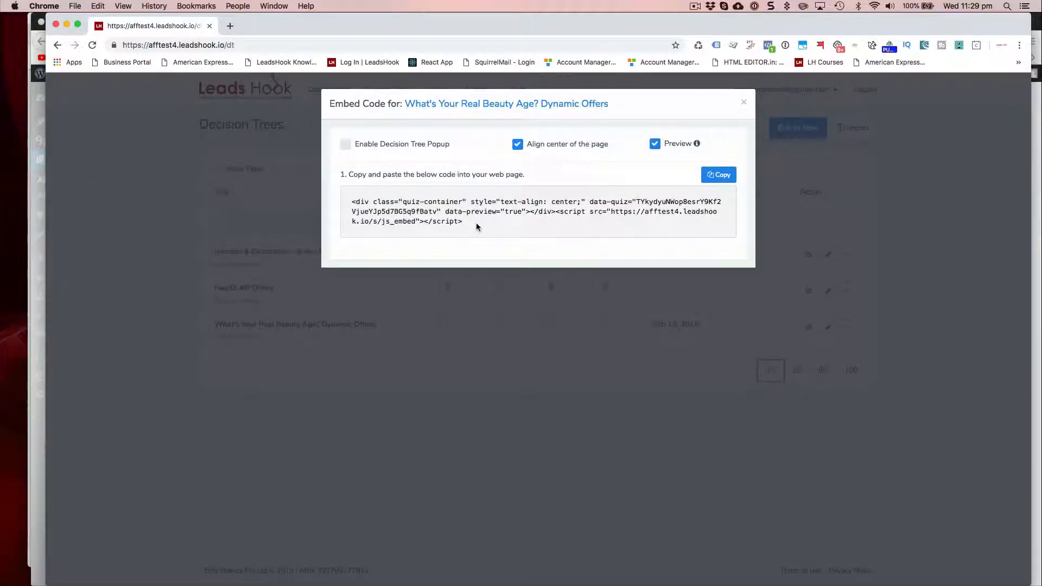
click(722, 173)
Step: Return to the WordPress editor in Firefox, paste the embed code as the Code module's content, save the module and update the page
key(super+Tab)
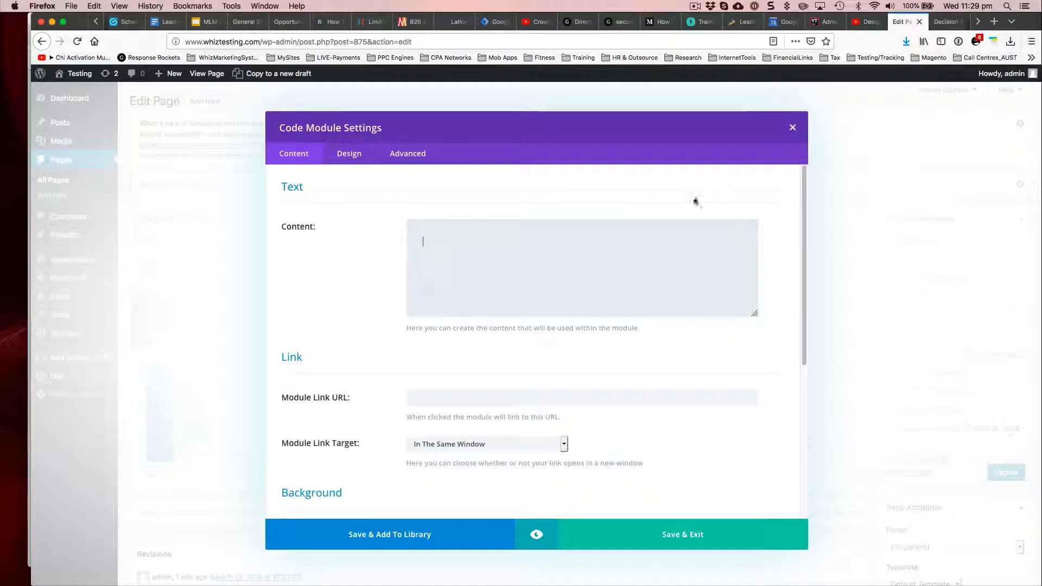
key(super+v)
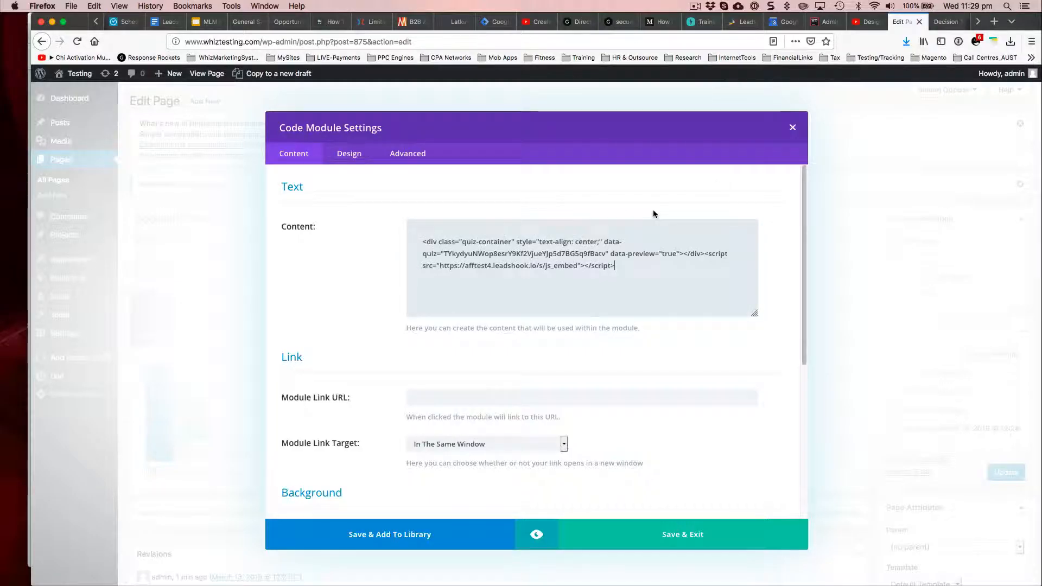
click(693, 533)
click(998, 472)
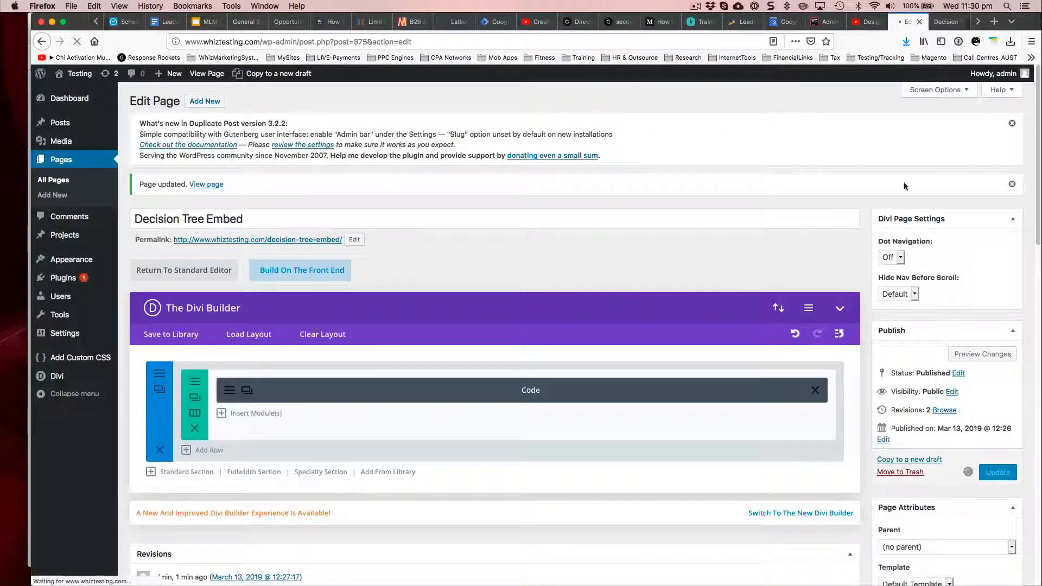
Step: Reload the live page and examine how the embedded decision tree sits on the background from header to footer
click(950, 24)
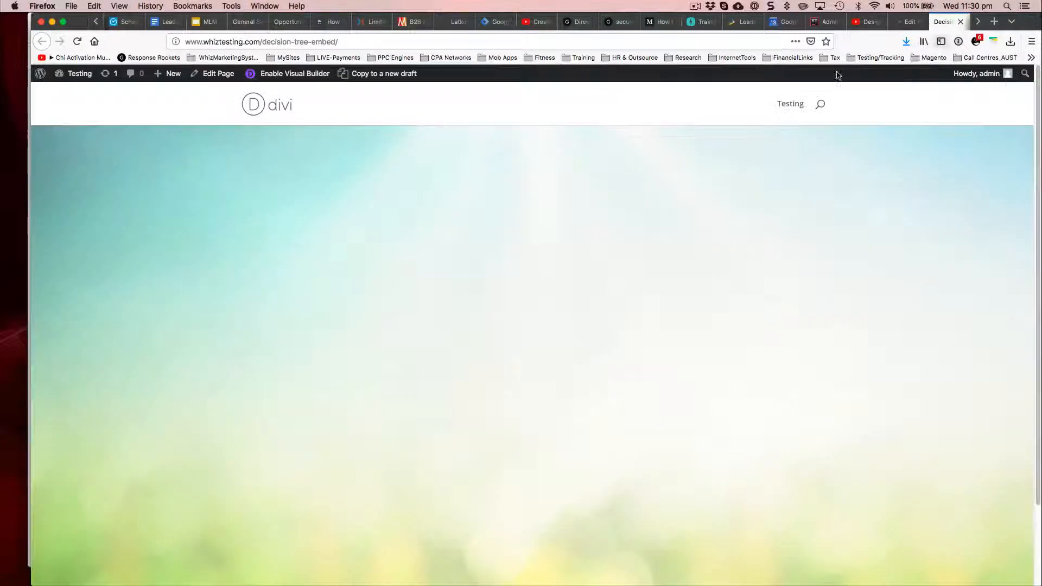
click(77, 42)
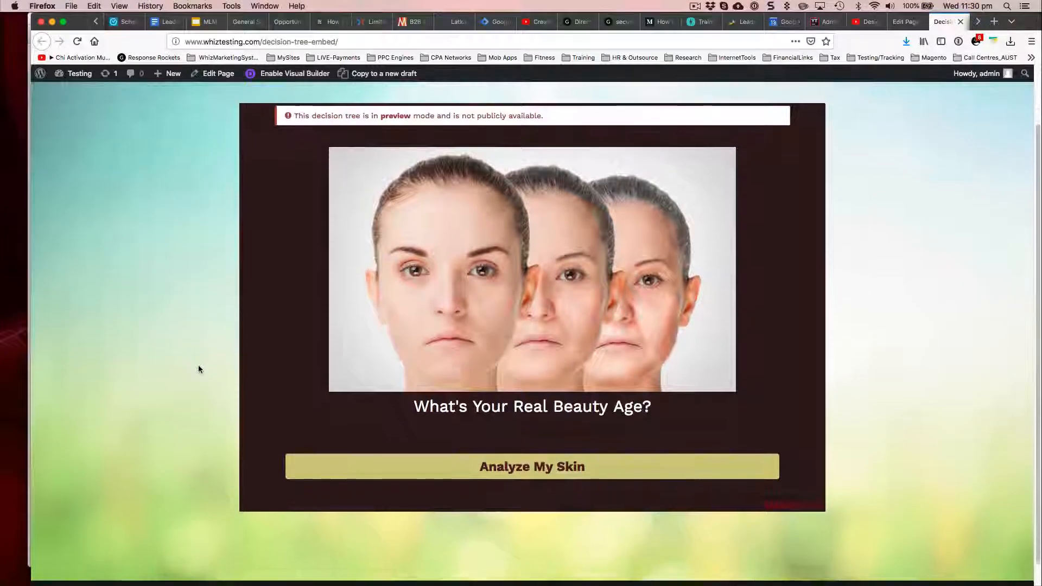
scroll(198, 365, down, 3)
scroll(198, 366, up, 3)
scroll(198, 366, down, 3)
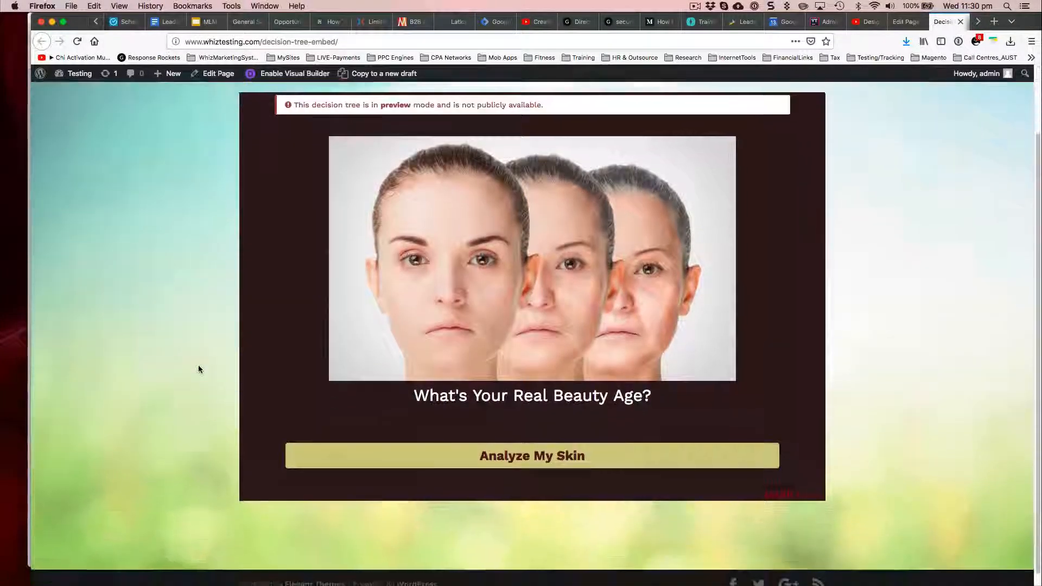
scroll(198, 369, up, 5)
scroll(198, 368, down, 5)
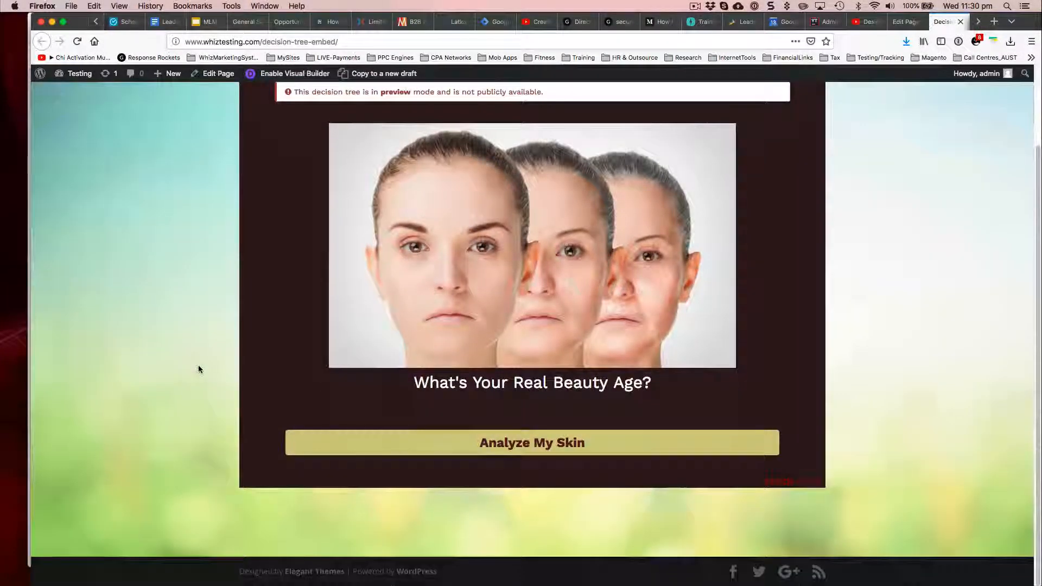
scroll(198, 369, up, 1)
scroll(206, 304, up, 2)
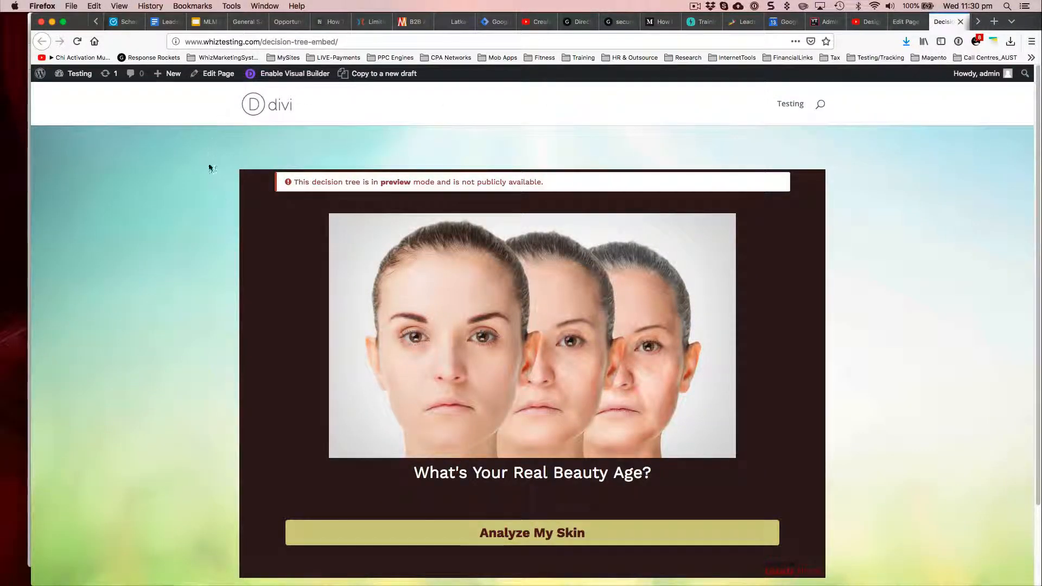
scroll(208, 166, down, 1)
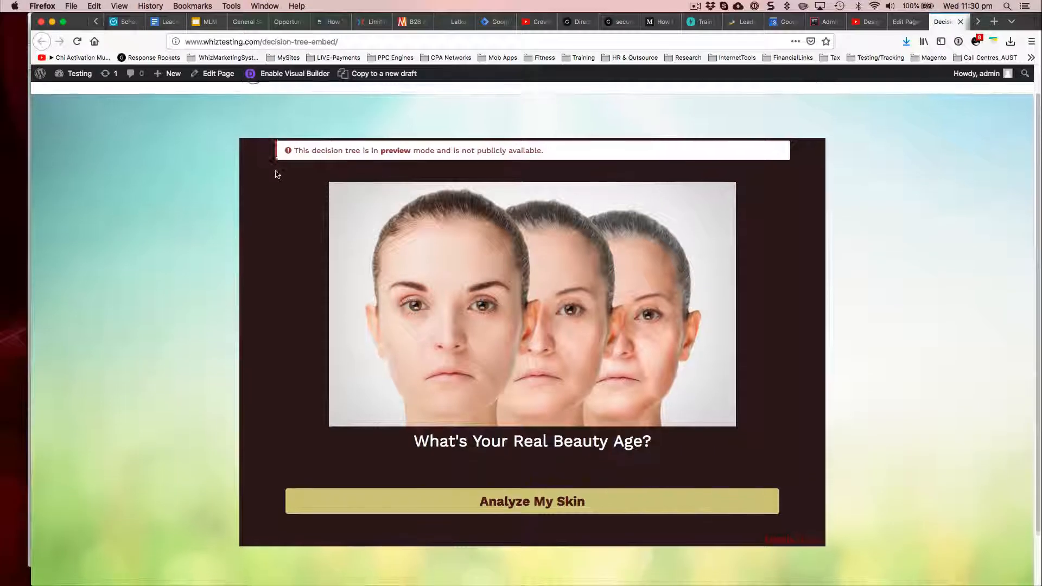
scroll(255, 196, up, 1)
click(902, 22)
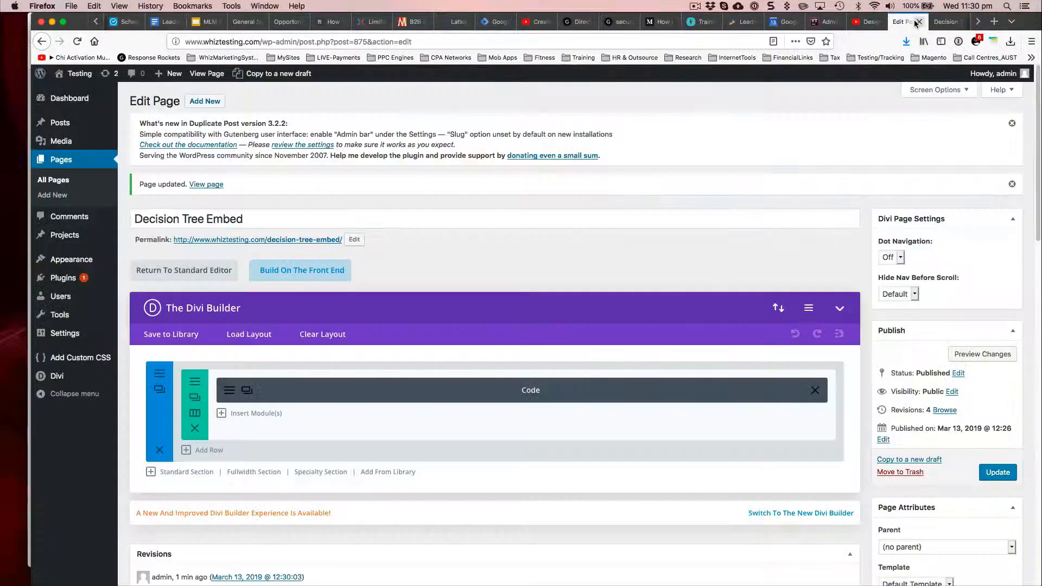
click(945, 22)
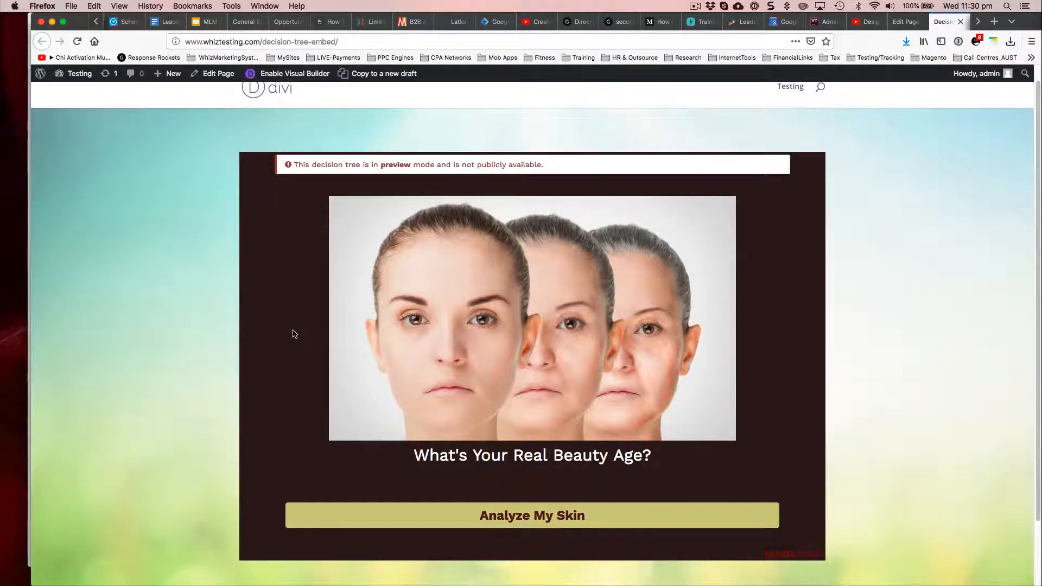
Step: Switch to Leads Hook in Chrome, close the embed code and open the appearance settings of the "What's Your Real Beauty Age?" decision tree
key(super+Tab)
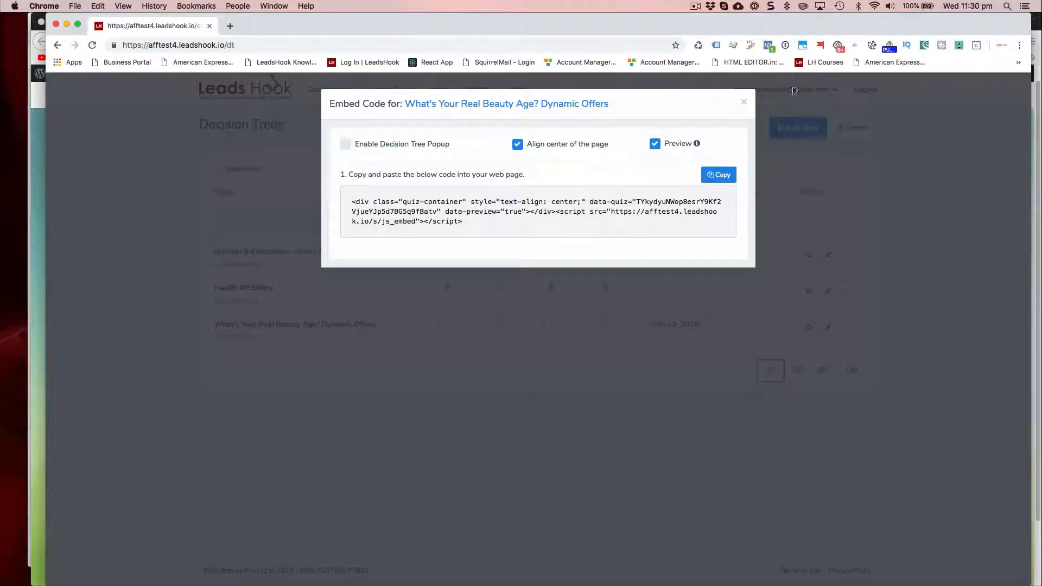
click(744, 102)
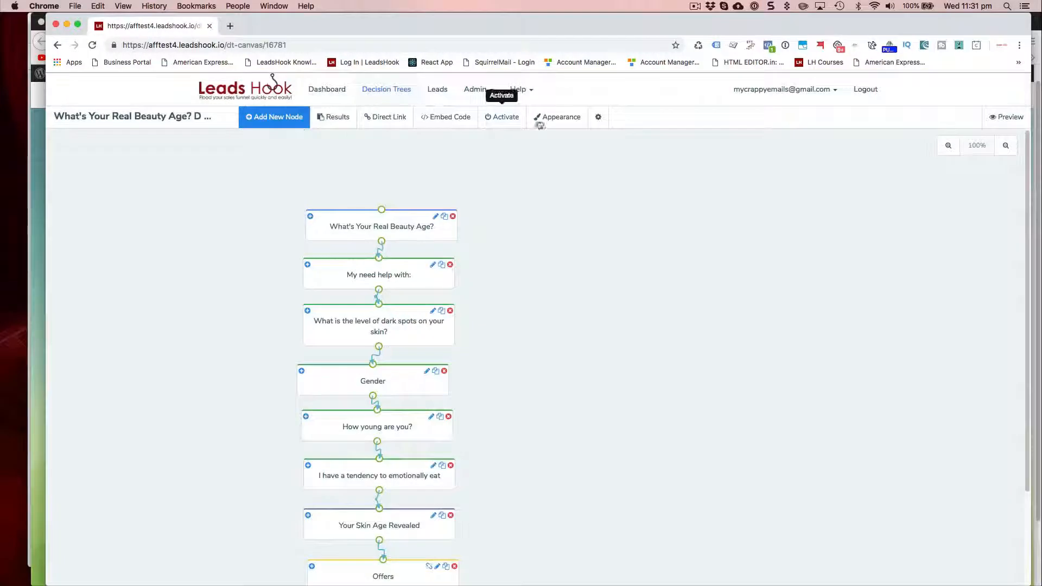
click(554, 118)
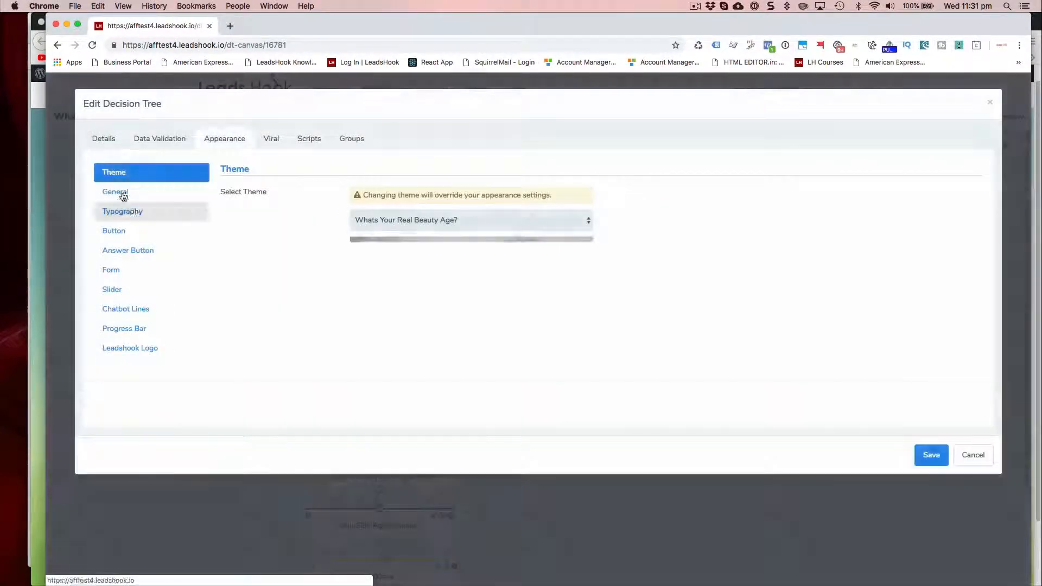
Step: Set the transparency of the decision tree's Body background color to 0 in the General appearance settings
click(125, 196)
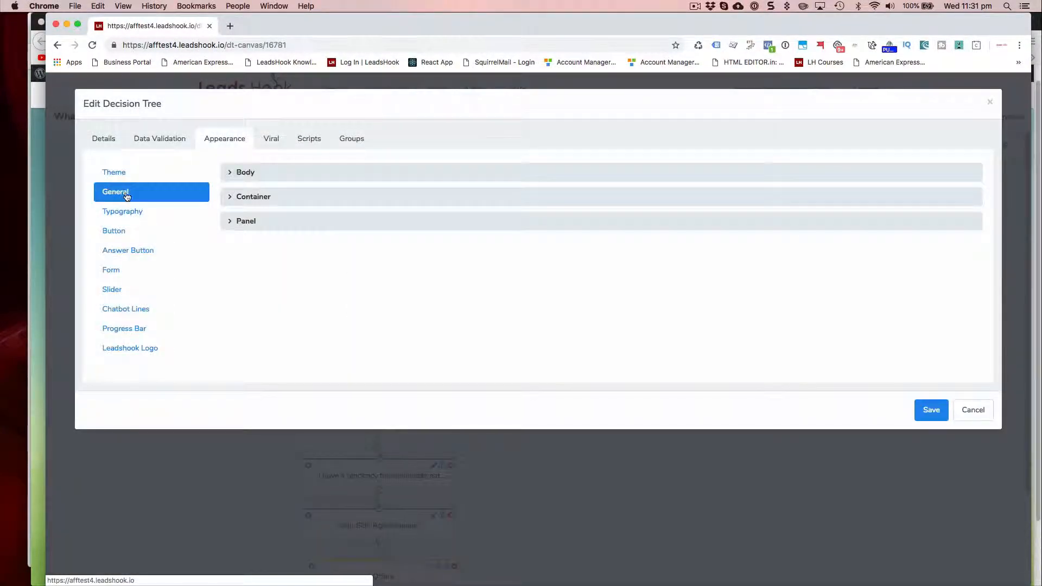
click(122, 177)
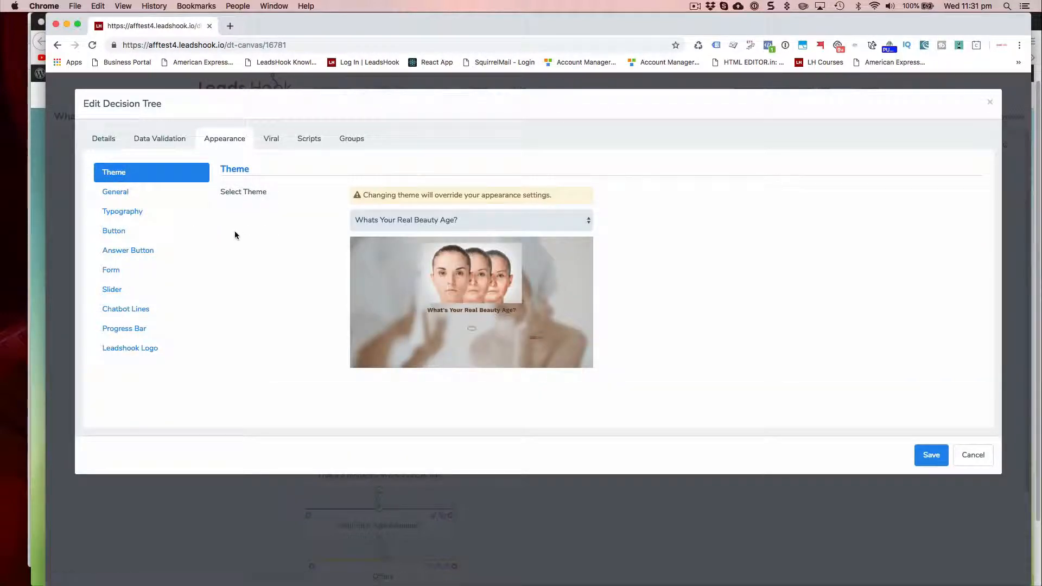
click(152, 188)
click(232, 175)
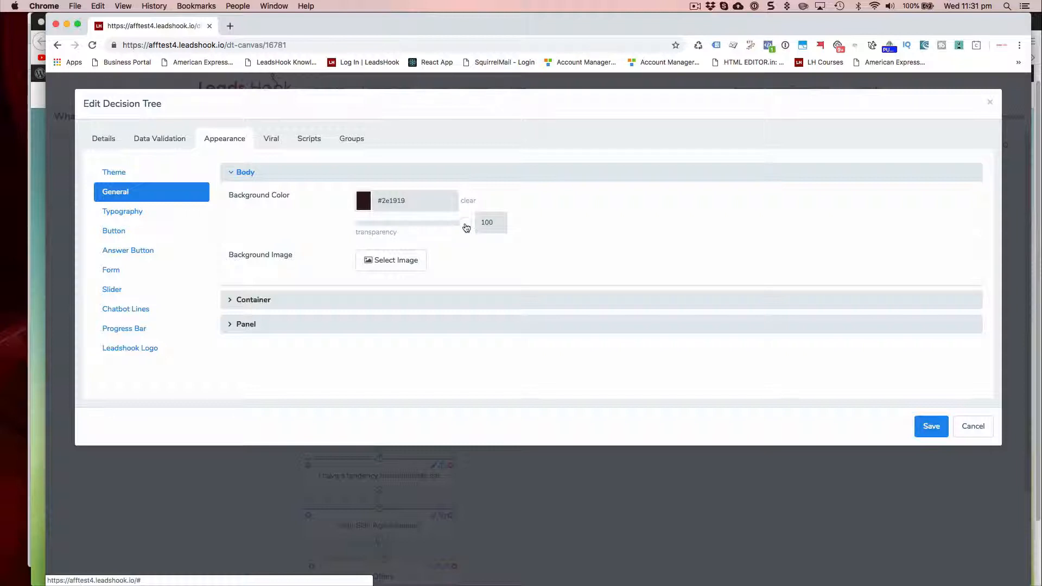
click(144, 212)
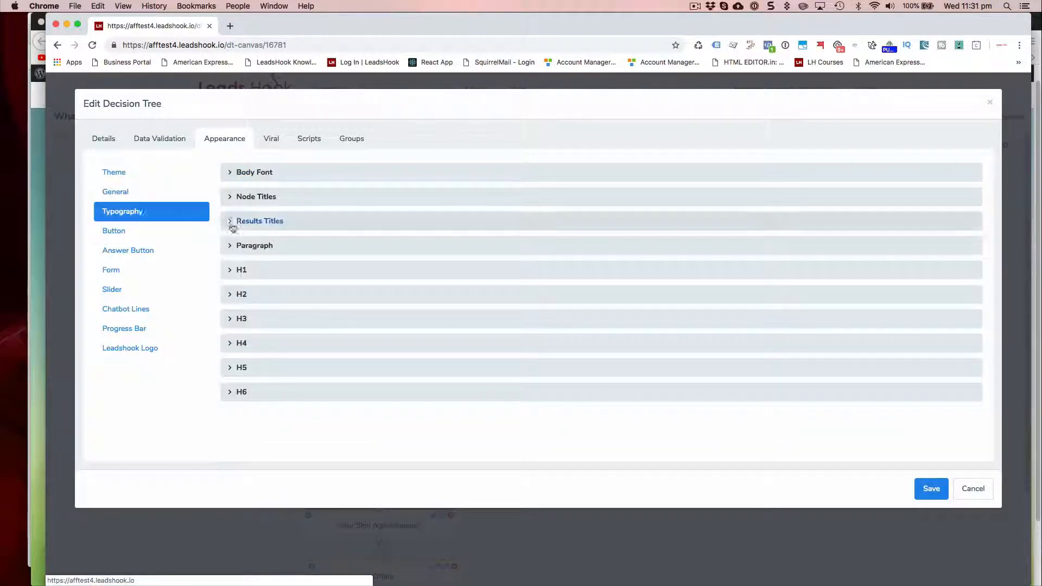
click(168, 194)
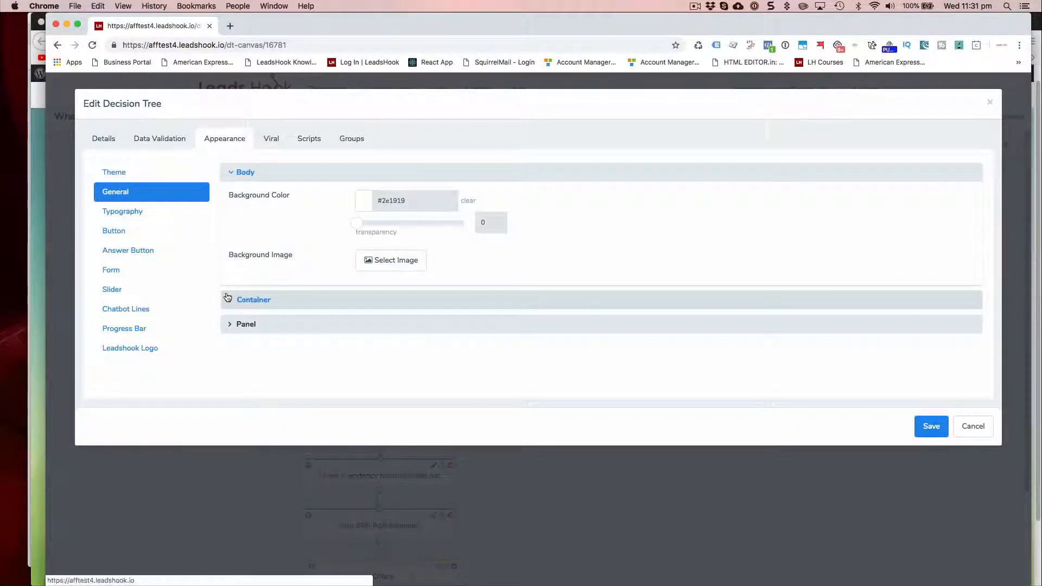
Step: Check the Container and Panel background transparency and save the decision tree's appearance settings
click(228, 298)
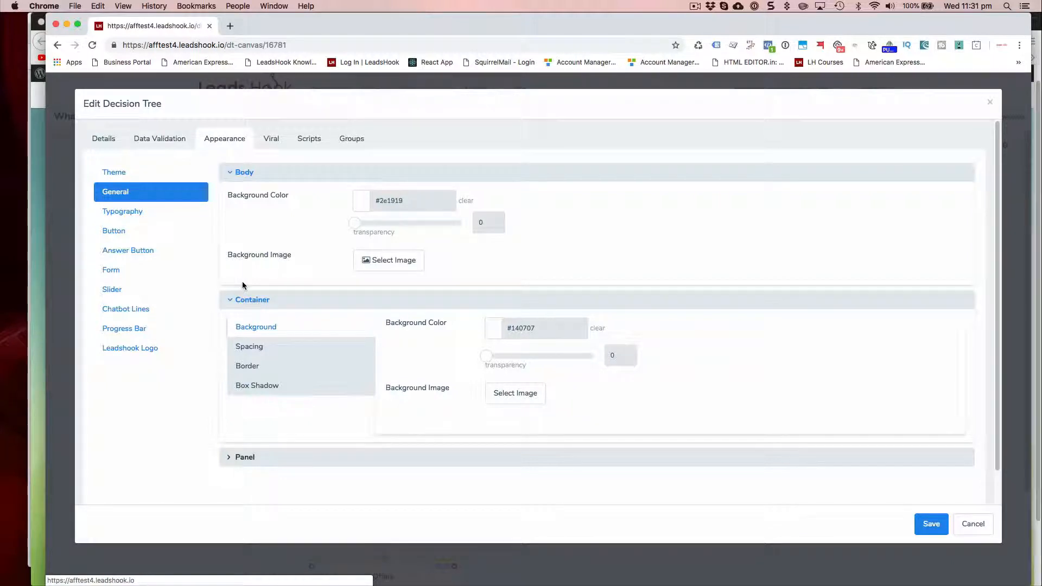
scroll(242, 358, down, 1)
click(235, 424)
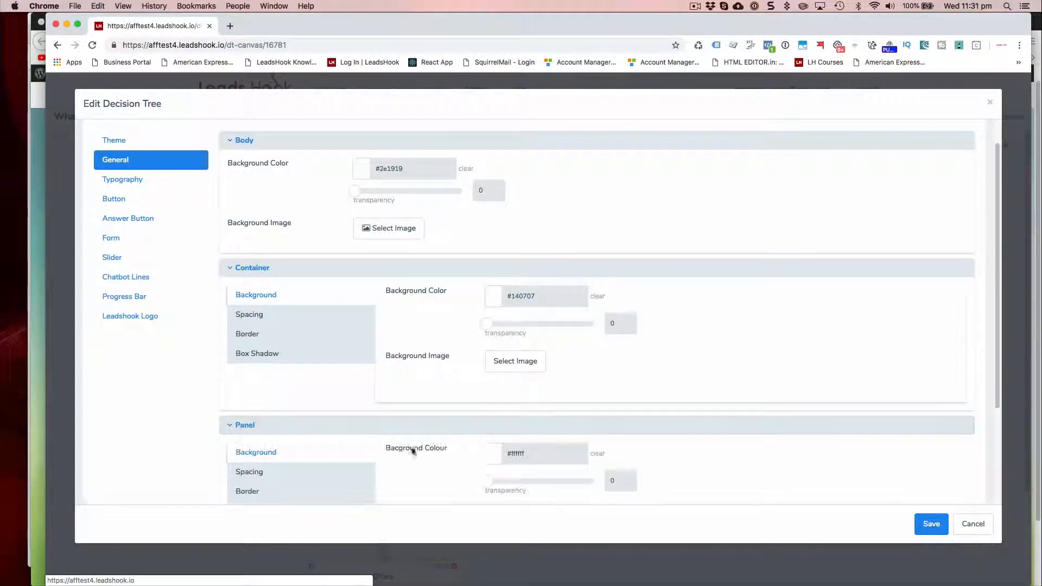
click(935, 527)
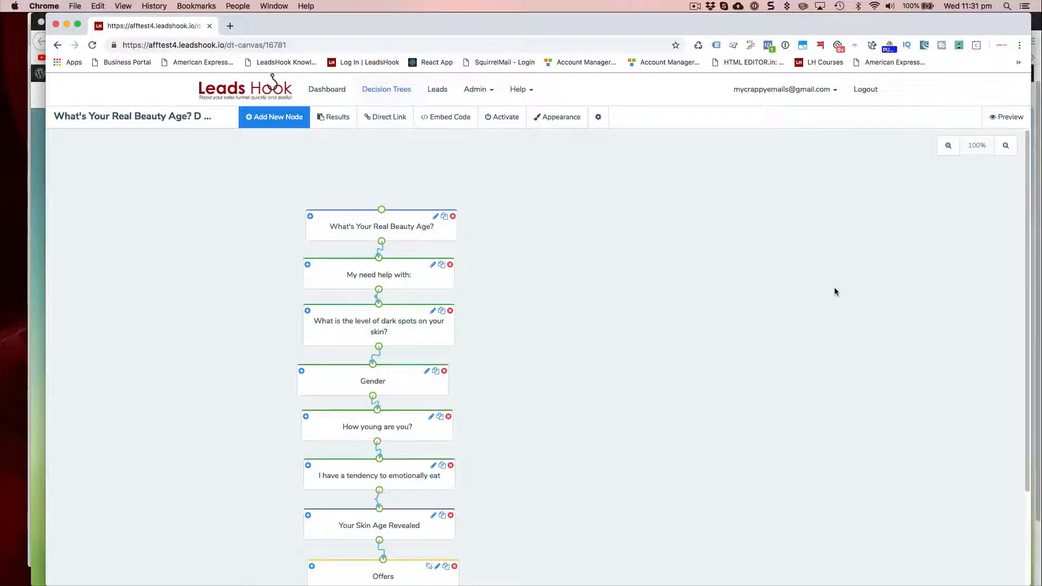
Step: Switch to Firefox and reload the live page to check the embedded decision tree's background
key(super+Tab)
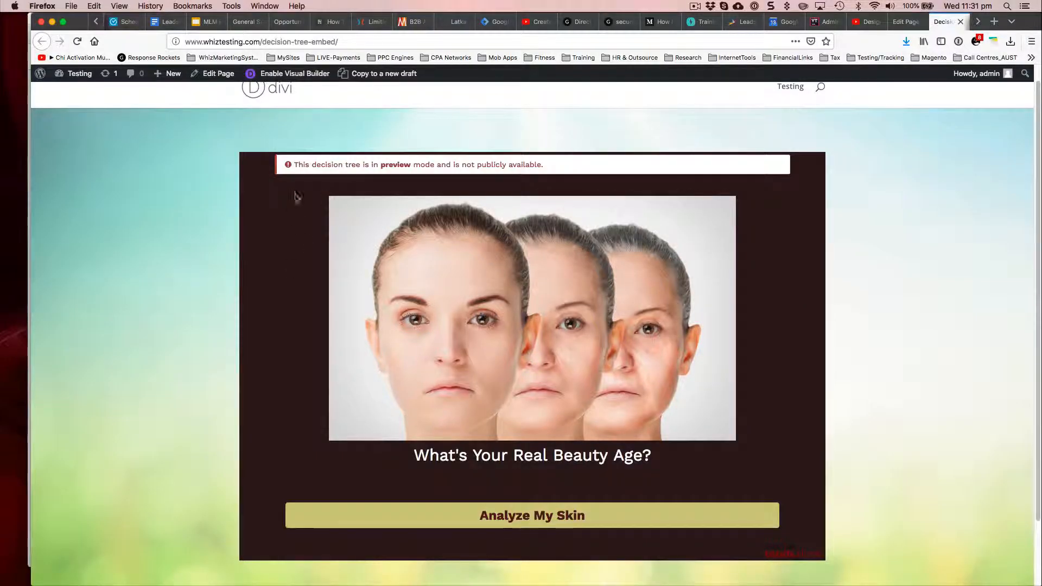
click(79, 40)
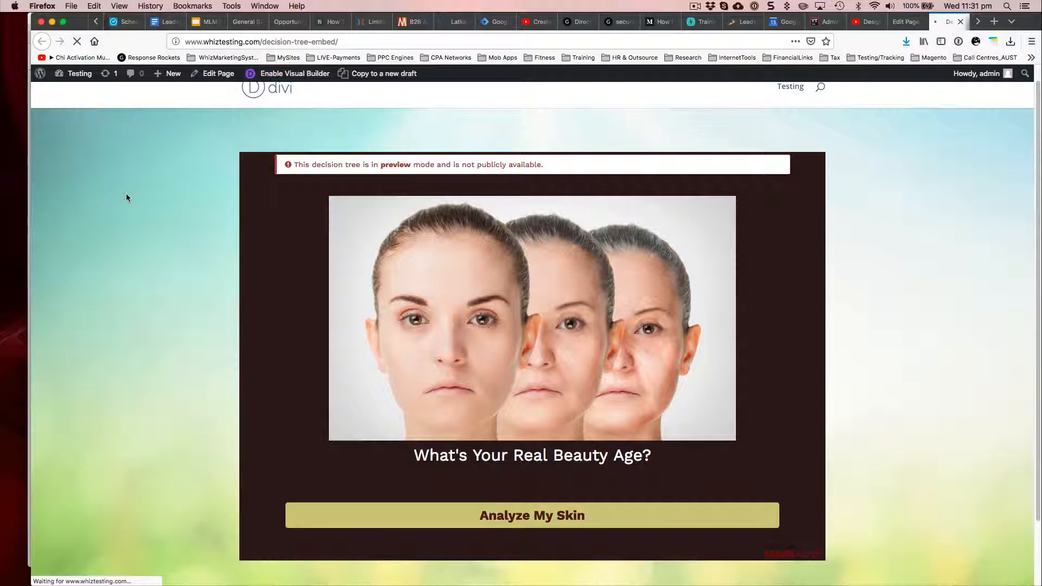